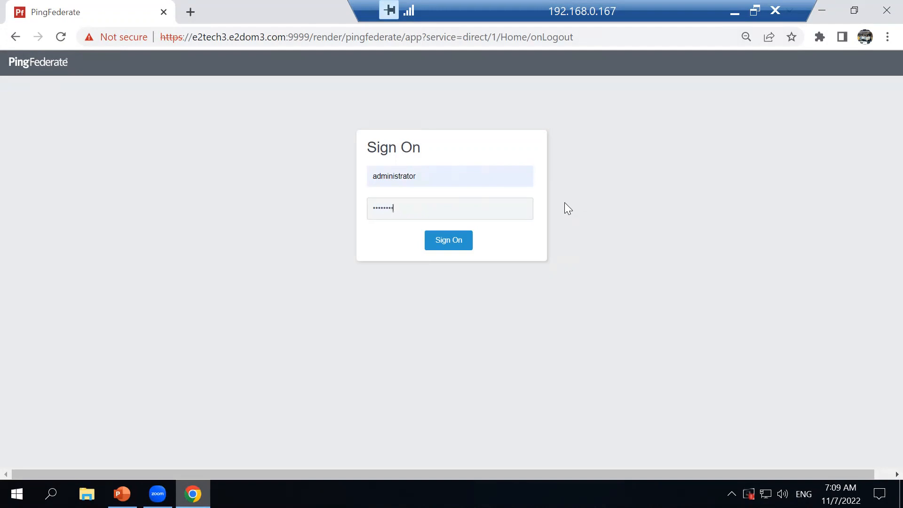
Sign on to the administrative console and open the Data Stores page under Data & Credential Stores.
left_click(456, 242)
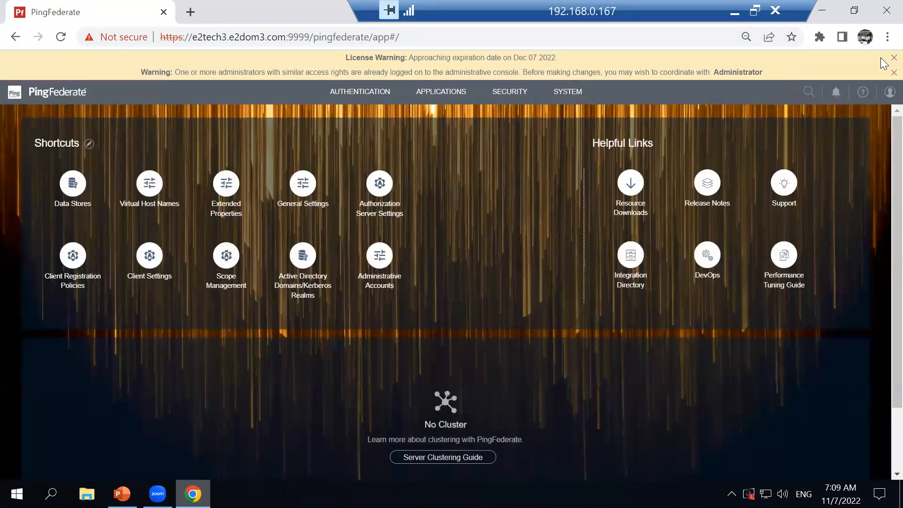
left_click(894, 72)
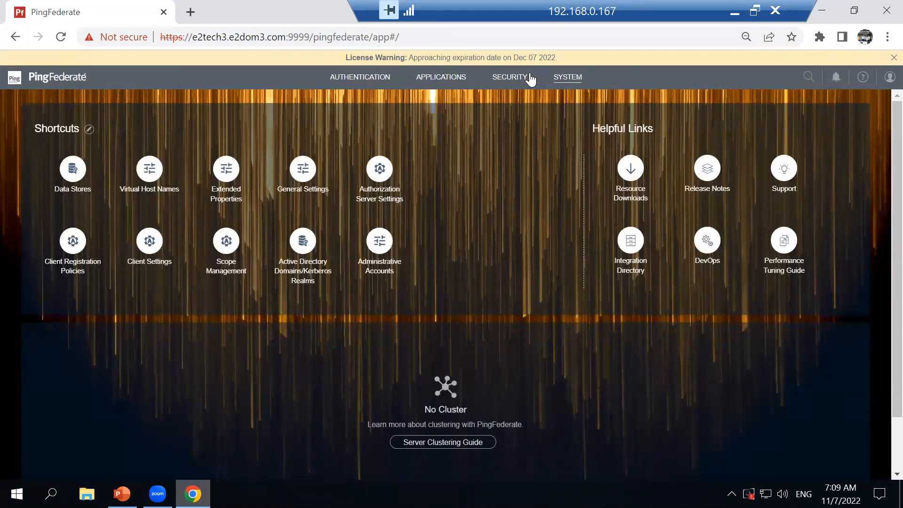
left_click(576, 77)
left_click(188, 184)
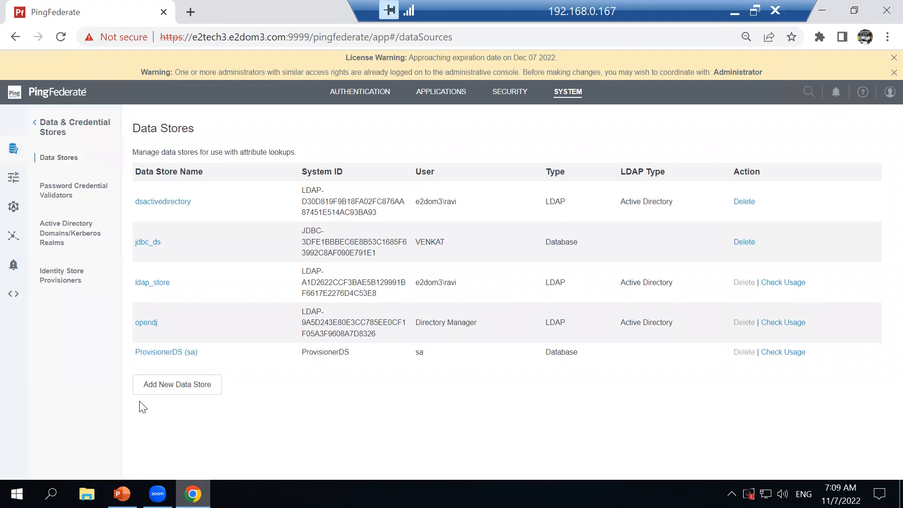
Start a new data store named hdbdatastore of type Database (JDBC) and continue to its database configuration.
left_click(181, 389)
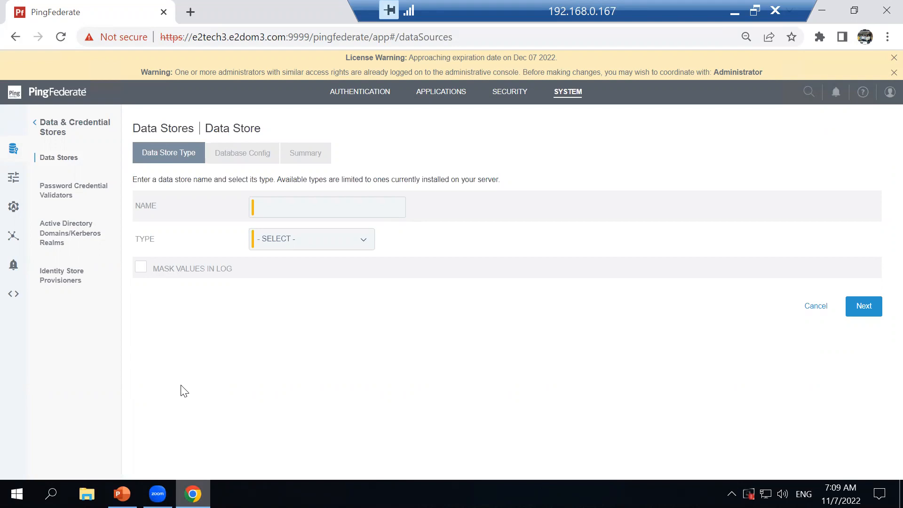
left_click(362, 250)
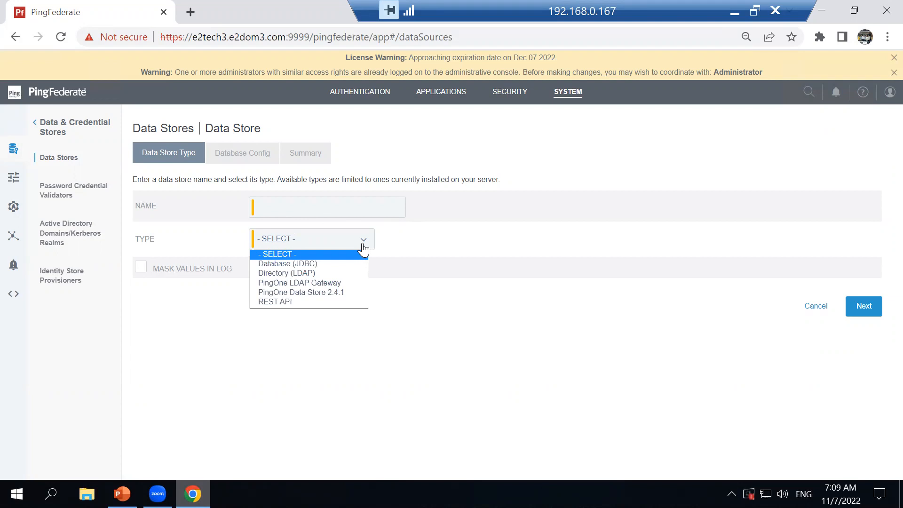
left_click(302, 265)
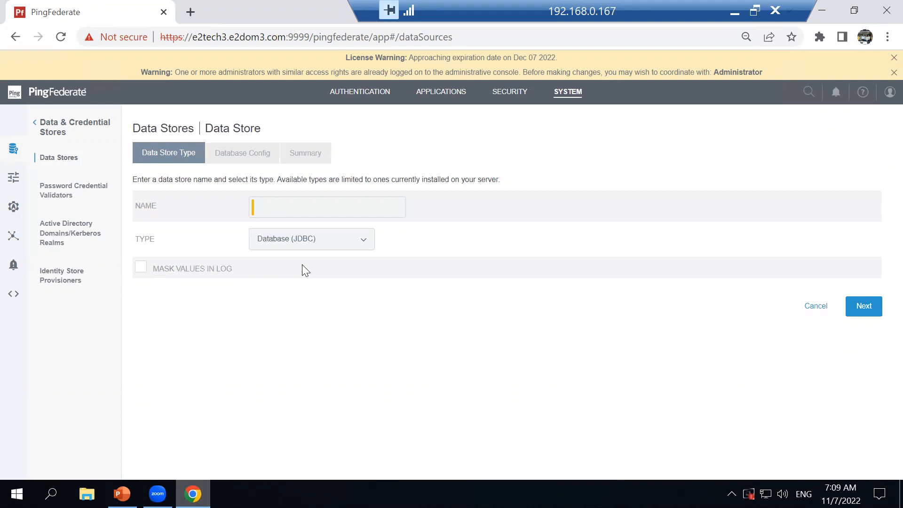
left_click(271, 209)
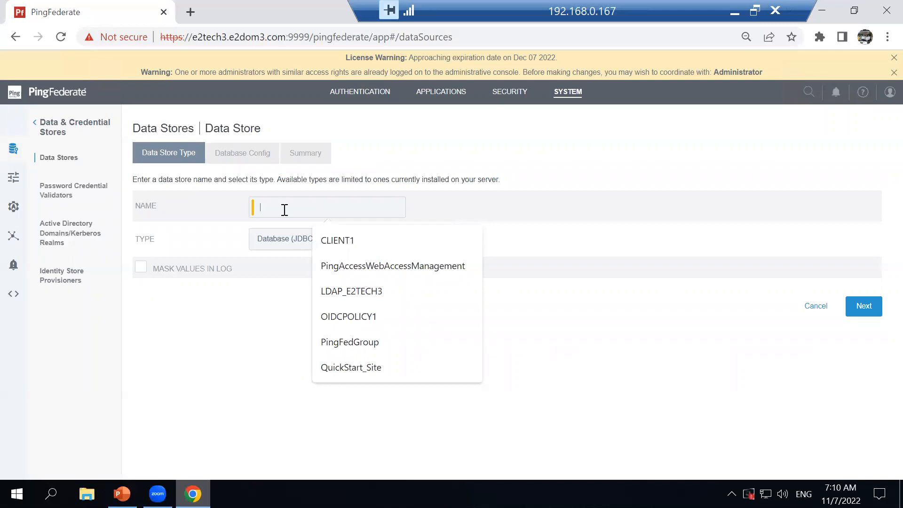
type("hdbda")
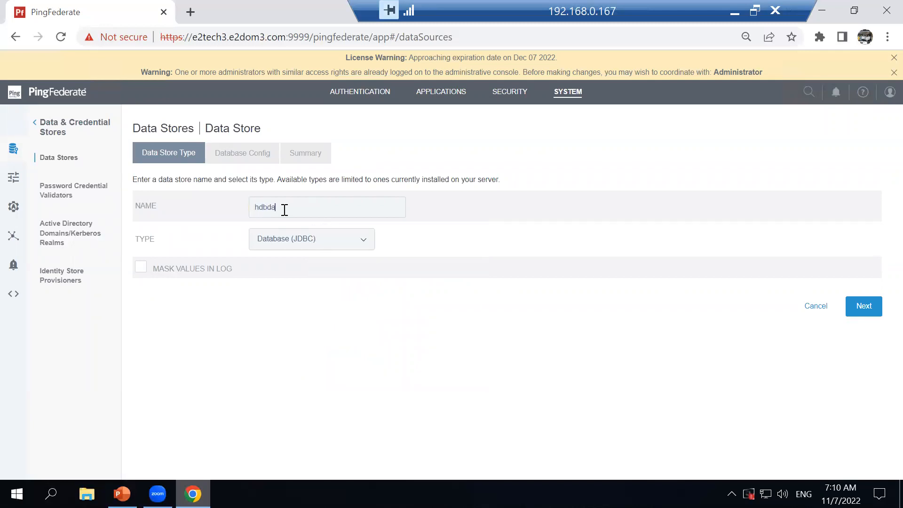
type("tastore")
left_click(861, 310)
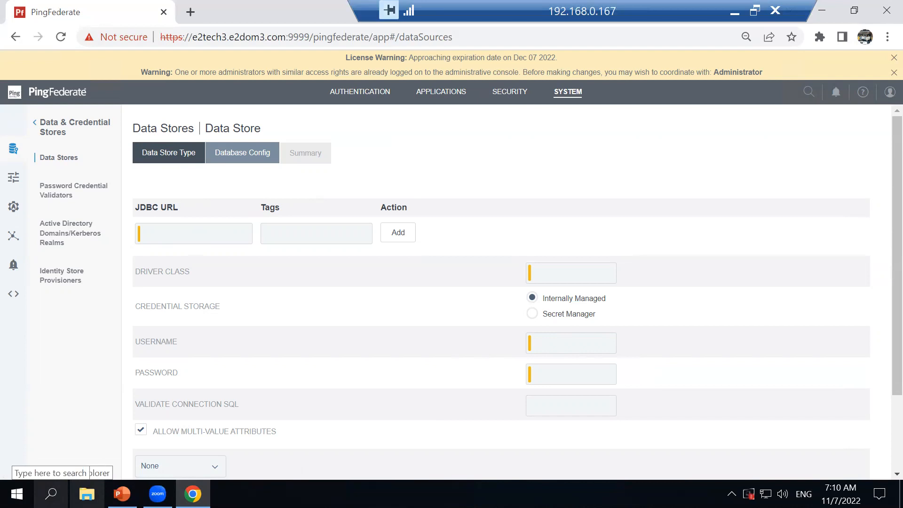
Switch to File Explorer and locate the ngdbc executable jar file in C:\Program Files\sap\hdbclient.
left_click(86, 494)
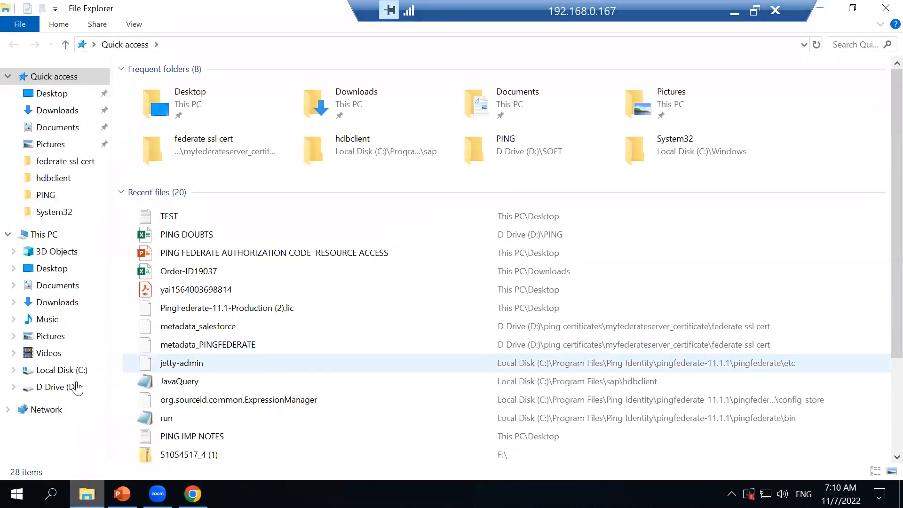
left_click(74, 371)
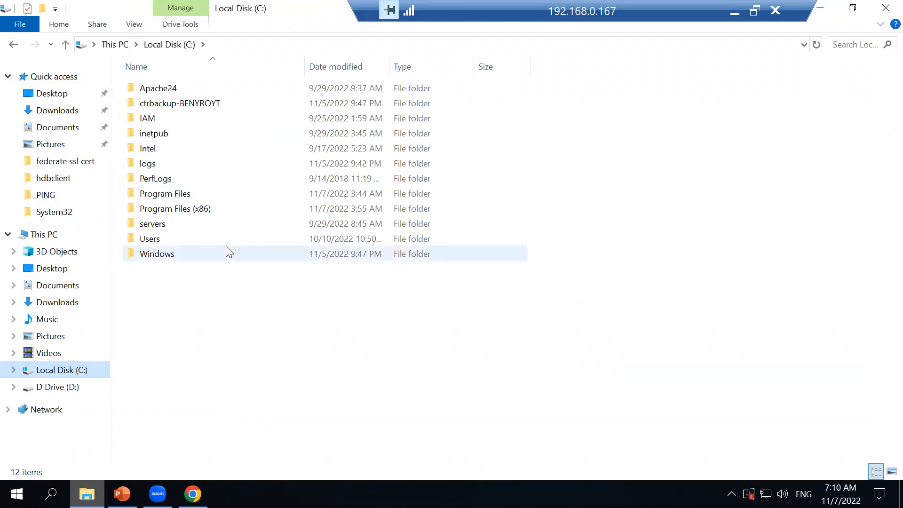
double_click(175, 194)
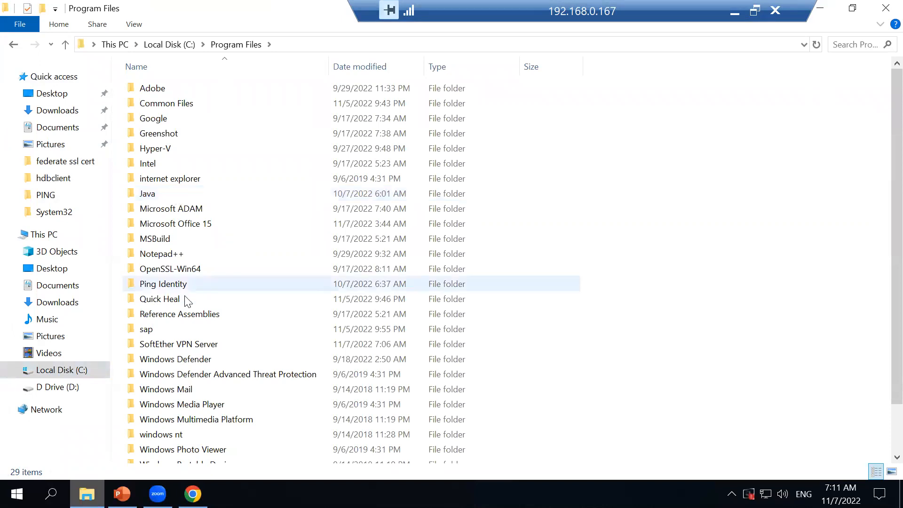
double_click(164, 328)
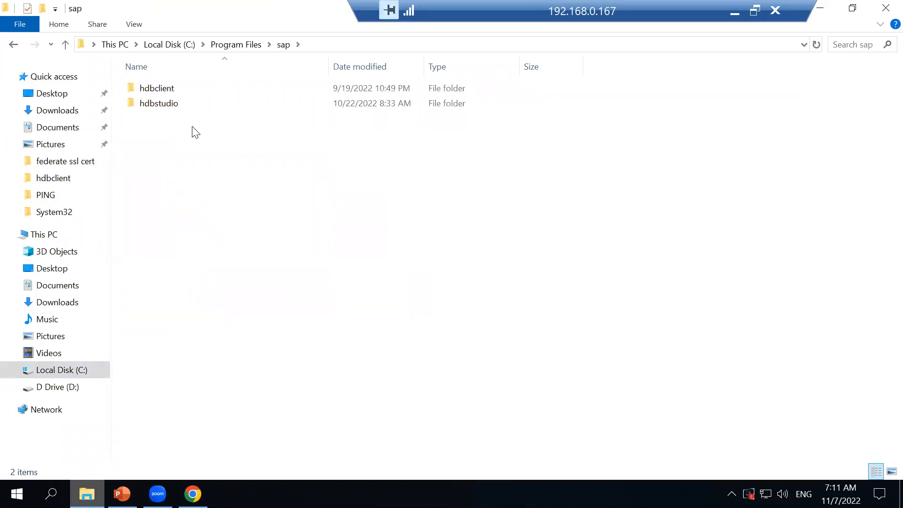
double_click(167, 92)
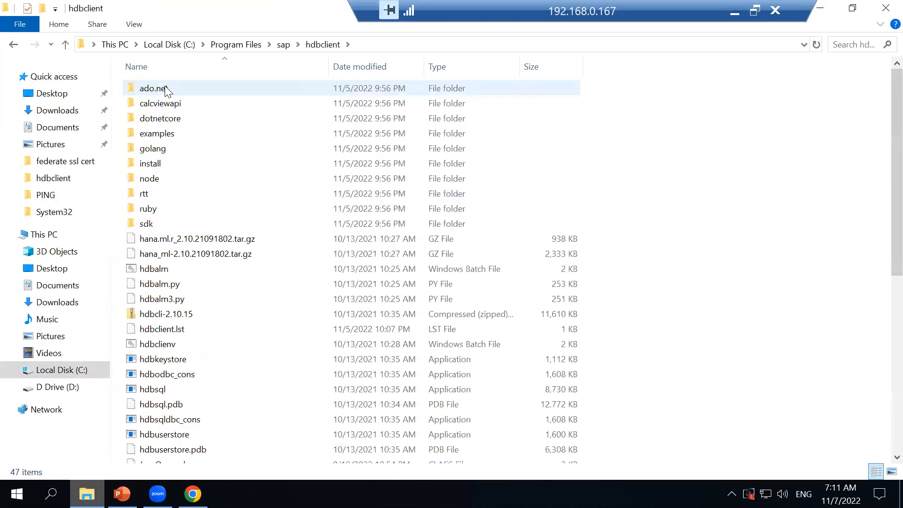
left_click(174, 325)
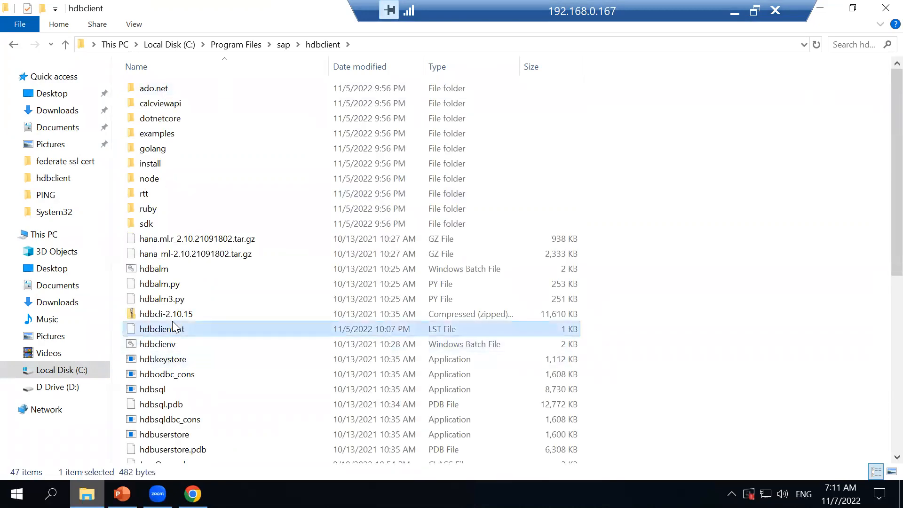
key("n")
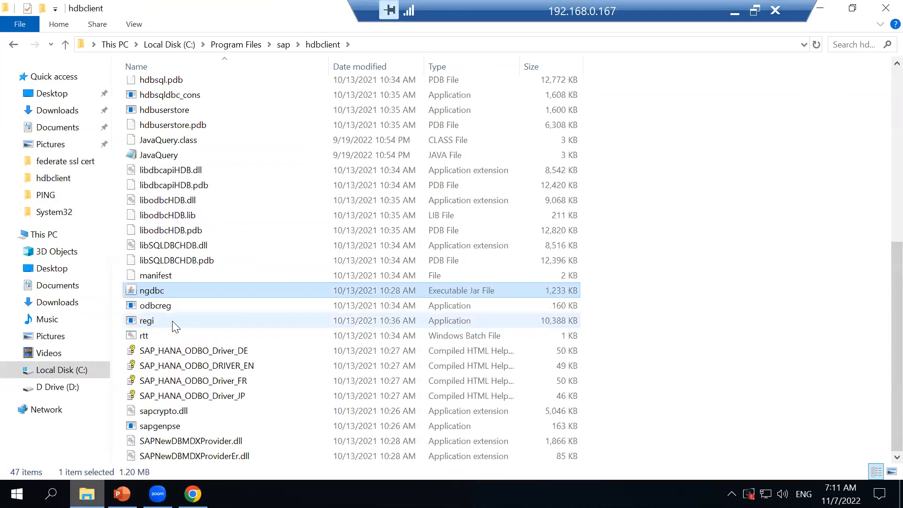
left_click(157, 292)
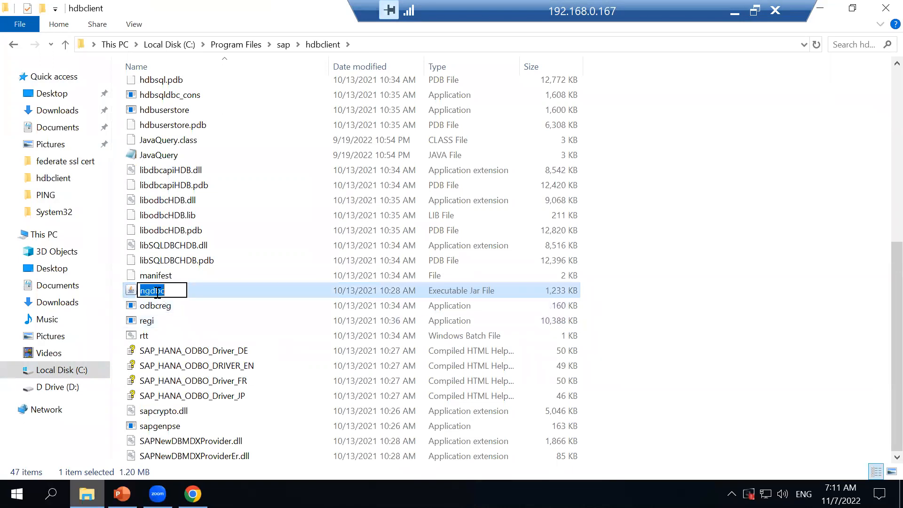
left_click(137, 297)
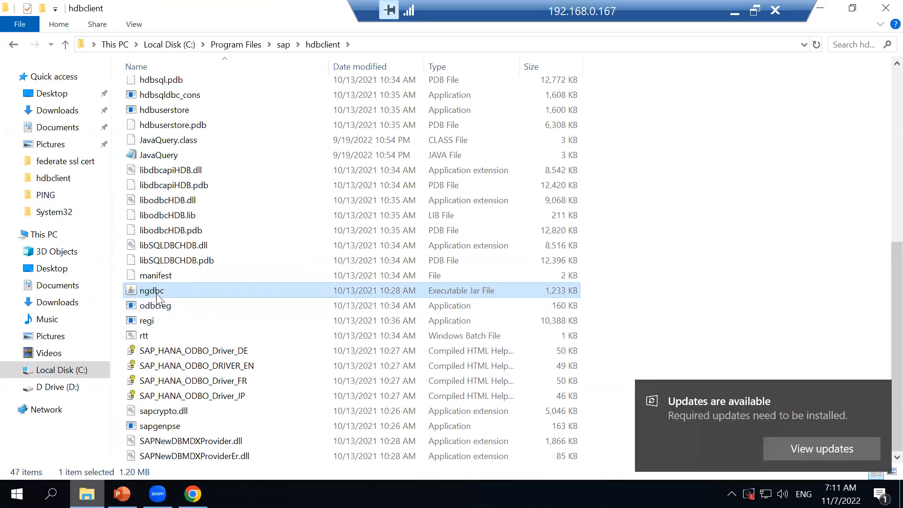
left_click(882, 392)
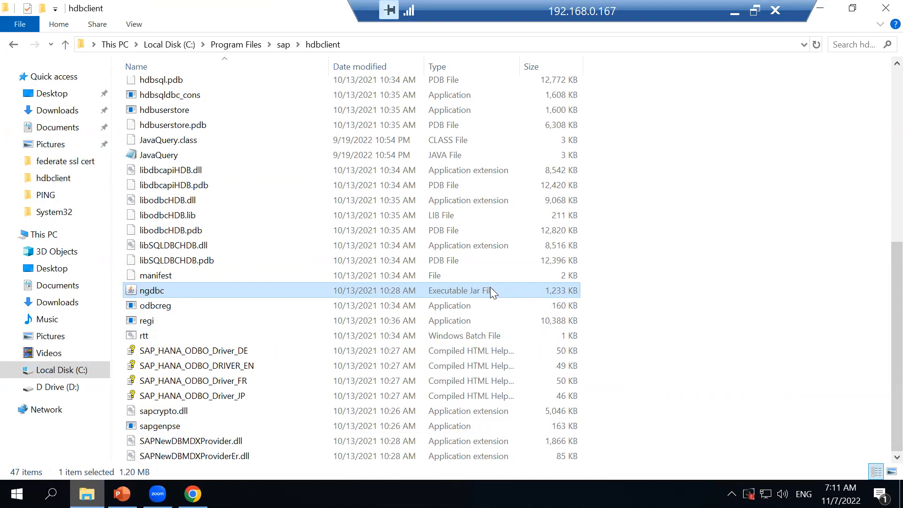
Open a maximized PowerShell window in the hdbclient folder.
right_click(662, 221)
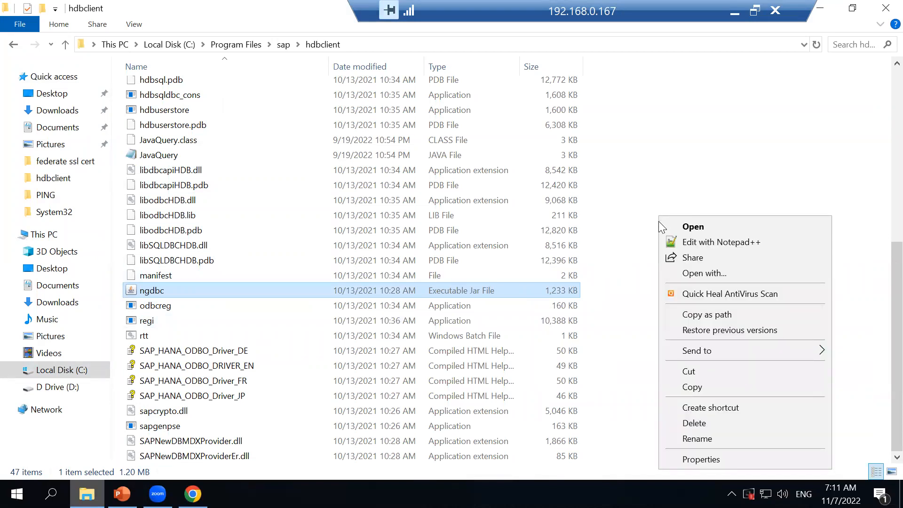
left_click(687, 175)
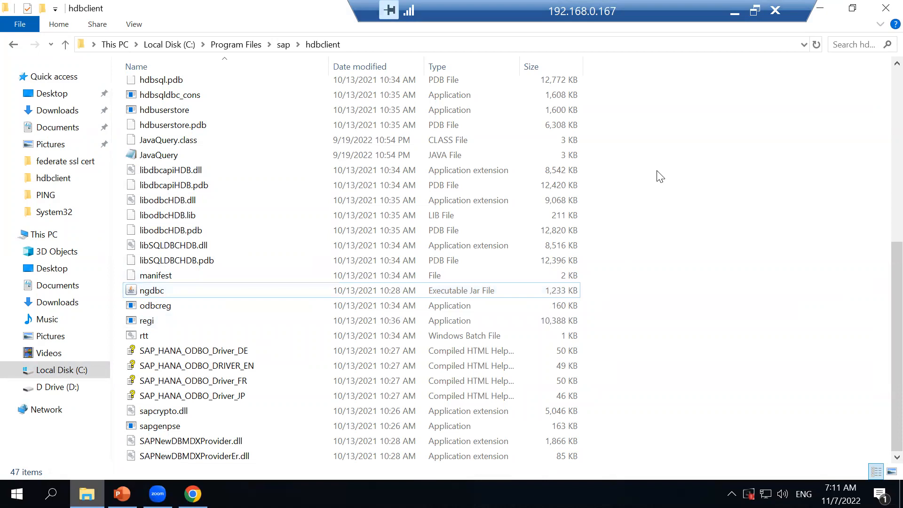
right_click(657, 171)
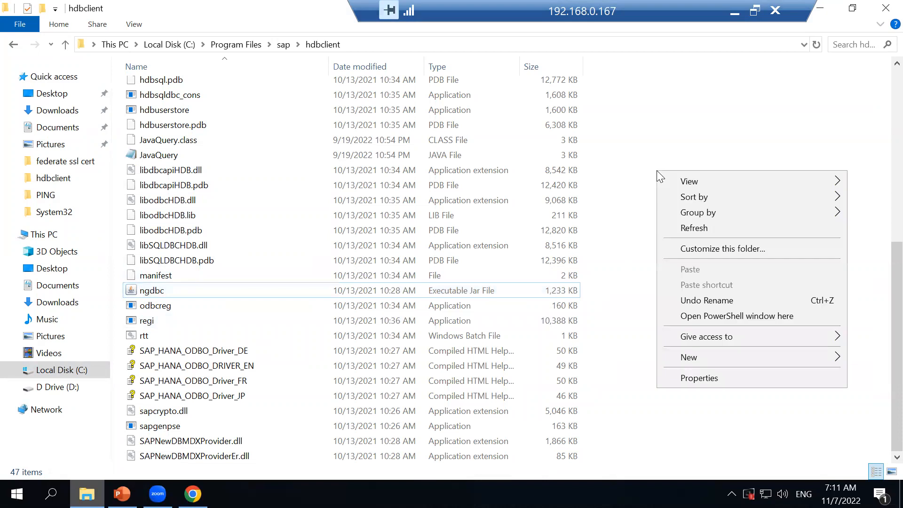
left_click(731, 316)
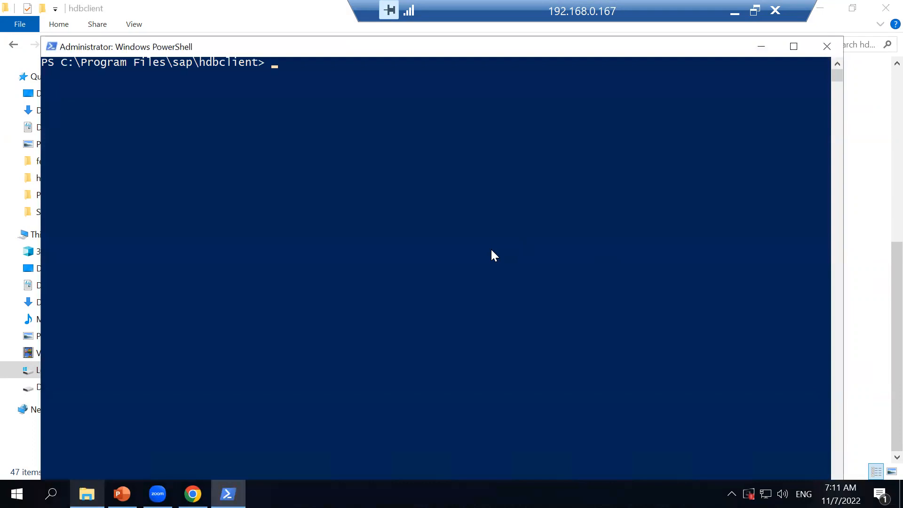
left_click(794, 50)
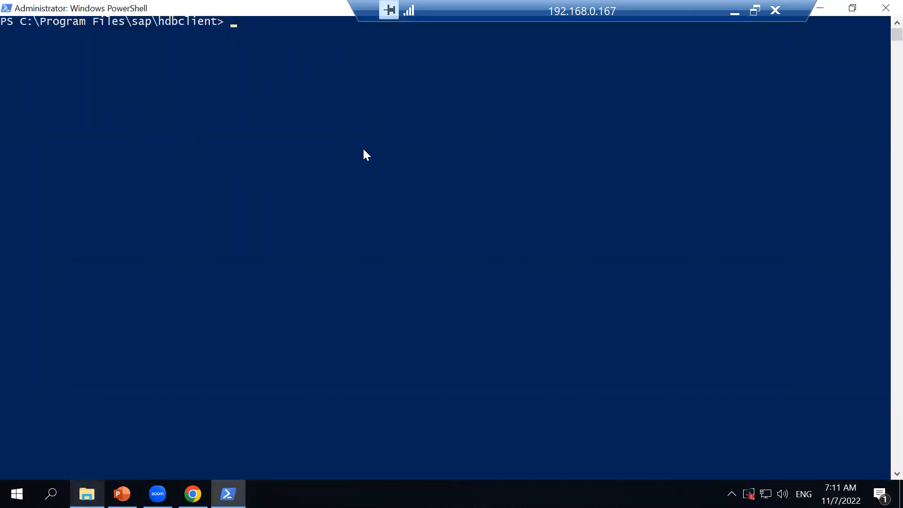
Switch to the PowerPoint notes and copy the first java -jar ngdbc.jar direct connection command from the Datastores slide.
left_click(819, 10)
key("alt+Tab")
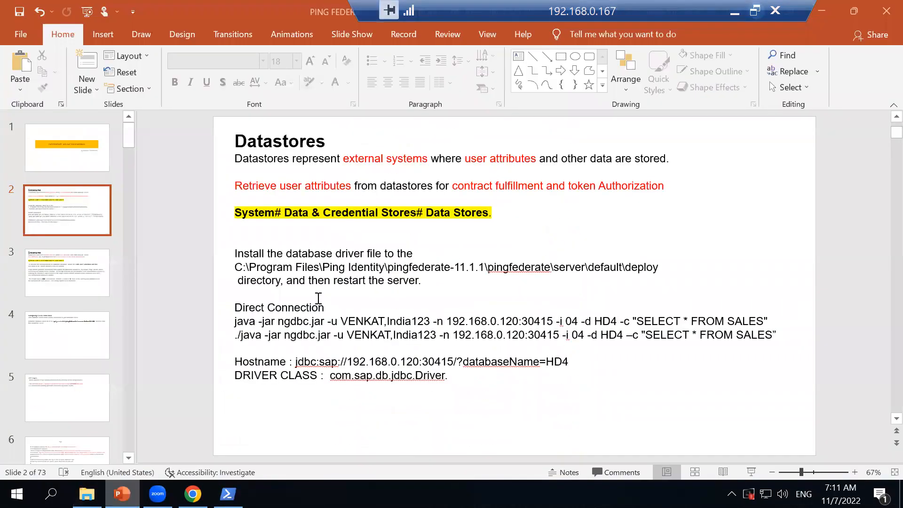
left_click(400, 297)
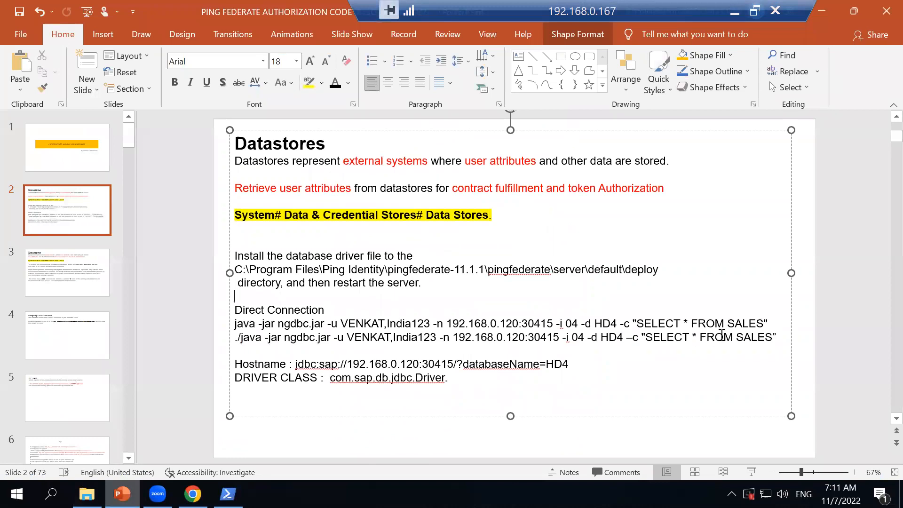
left_click_drag(770, 323, 340, 324)
left_click_drag(263, 325, 236, 324)
key("ctrl+c")
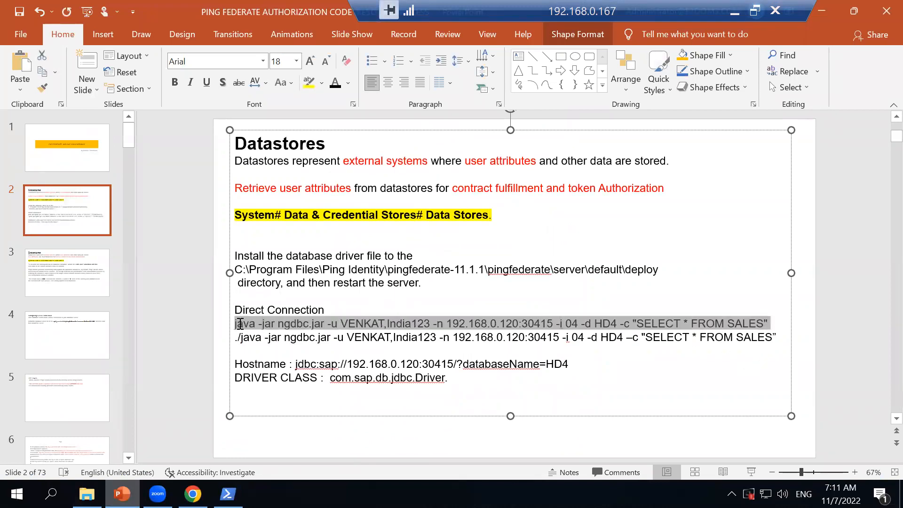
right_click(258, 328)
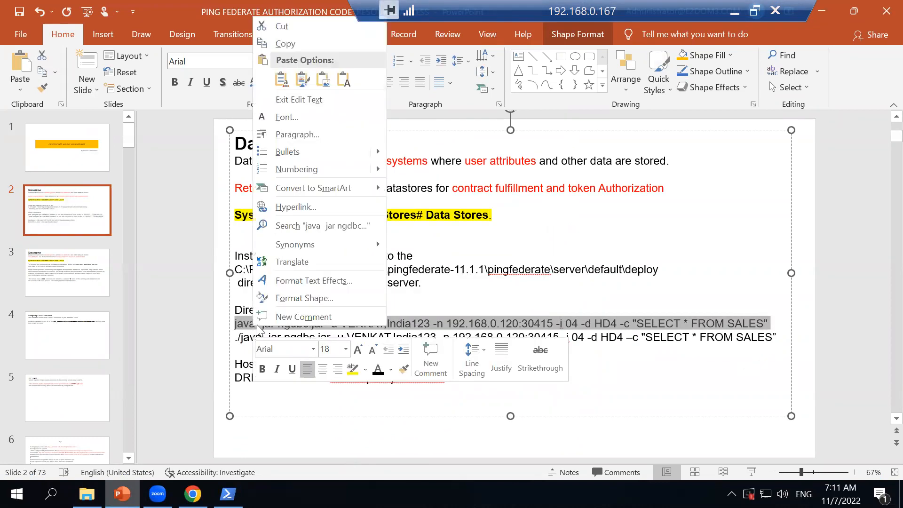
left_click(301, 44)
Switch to PowerShell, run the copied ngdbc.jar command with the database username and password to query the SALES table, and review the output.
key("alt+Tab")
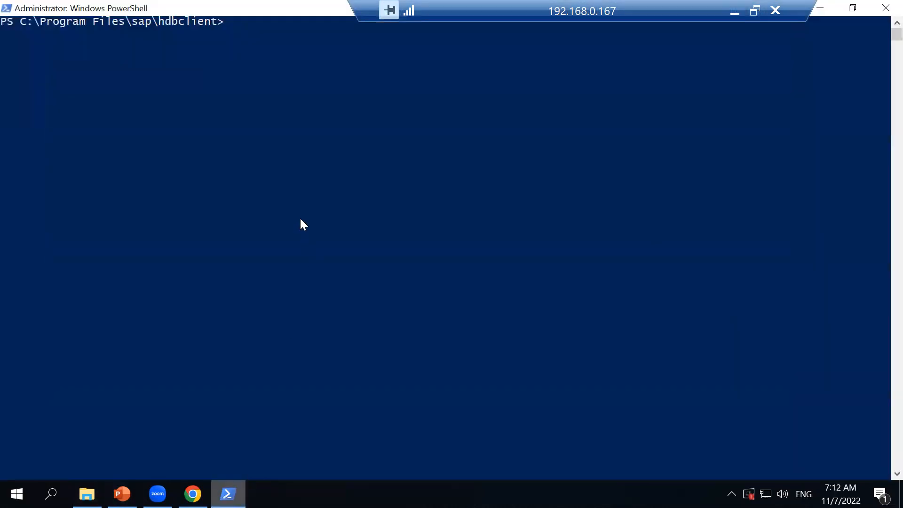
right_click(230, 26)
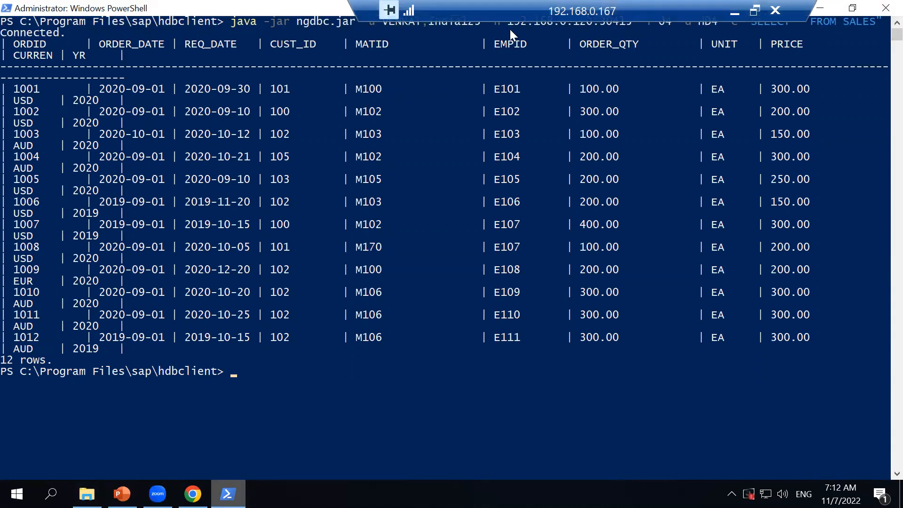
double_click(110, 8)
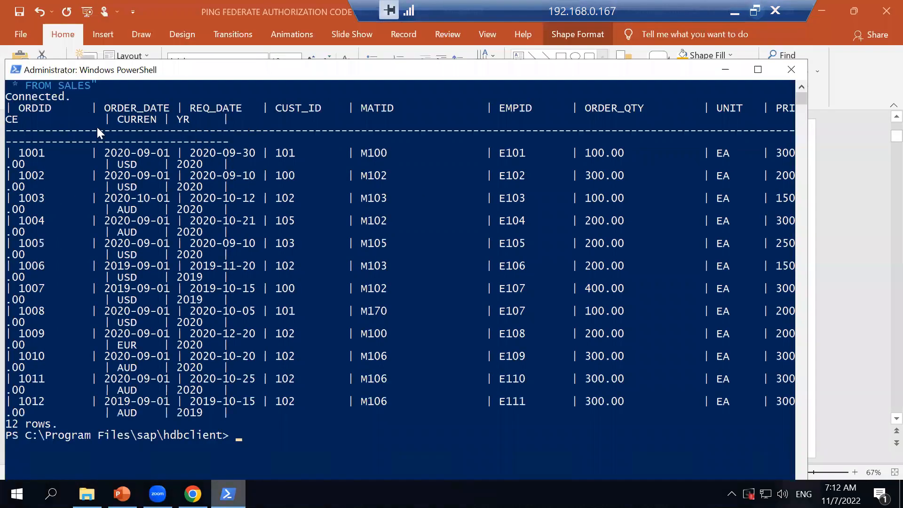
scroll(282, 152, "up", 1)
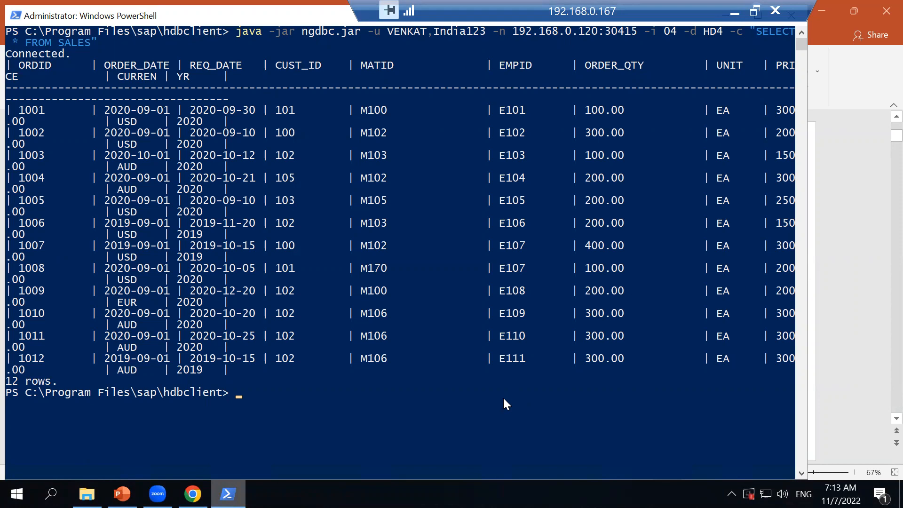
left_click(193, 493)
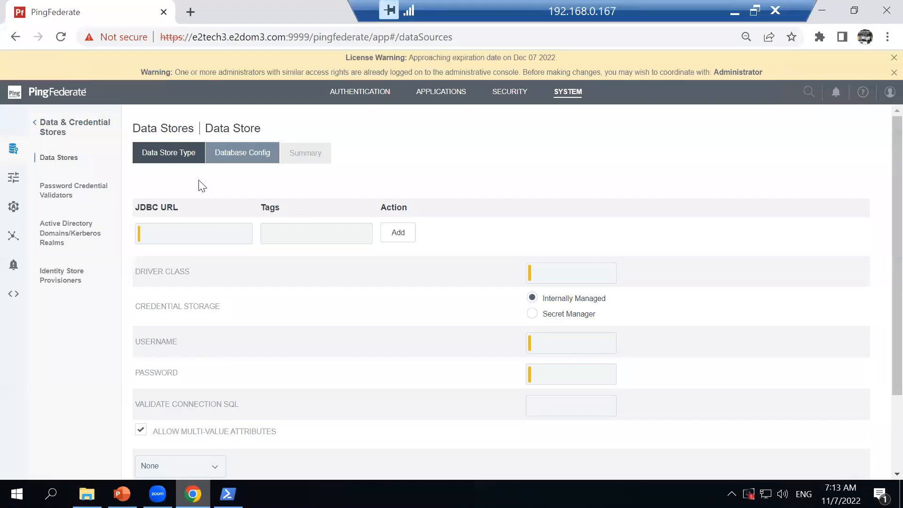
left_click(176, 233)
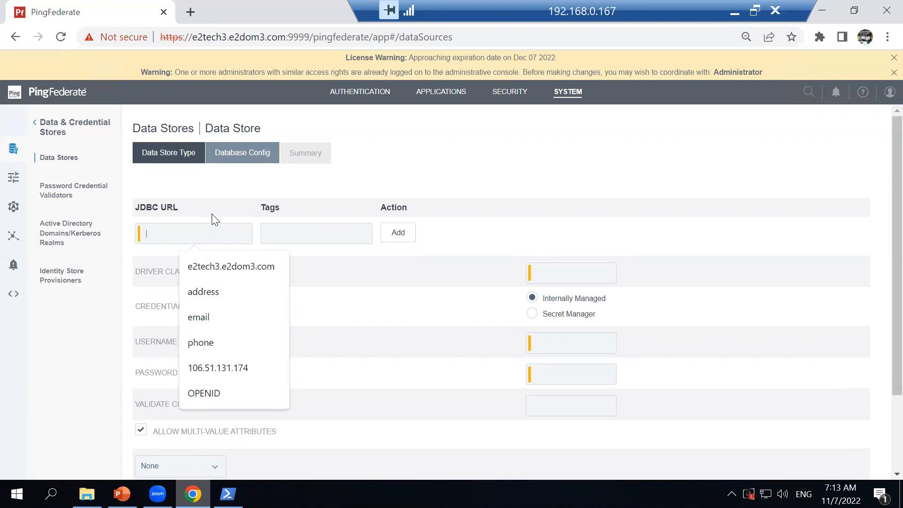
key("Down")
key("Down")
key("Down")
key("Down")
key("Down")
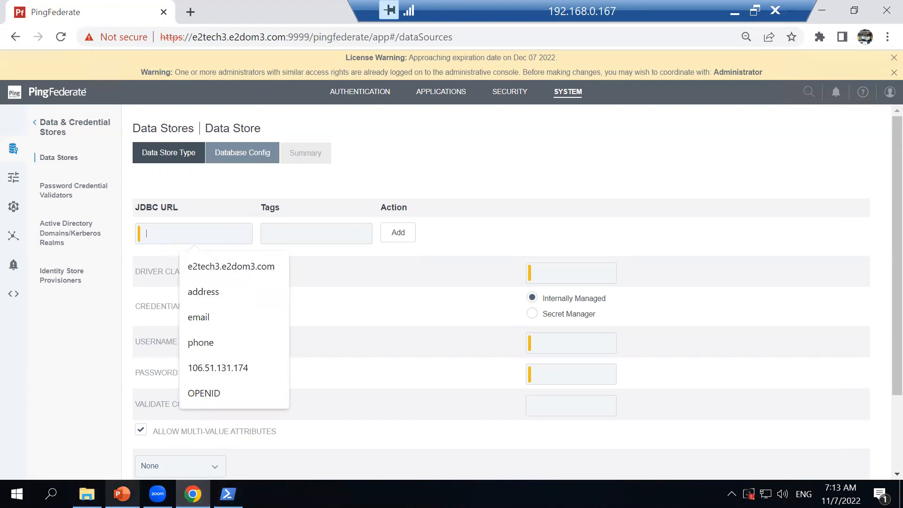
Switch to the PowerPoint notes and copy the JDBC address jdbc:sap://192.168.0.120:30415/?databaseName=HD4 from the Hostname line of the Datastores slide.
left_click(122, 494)
left_click(298, 354)
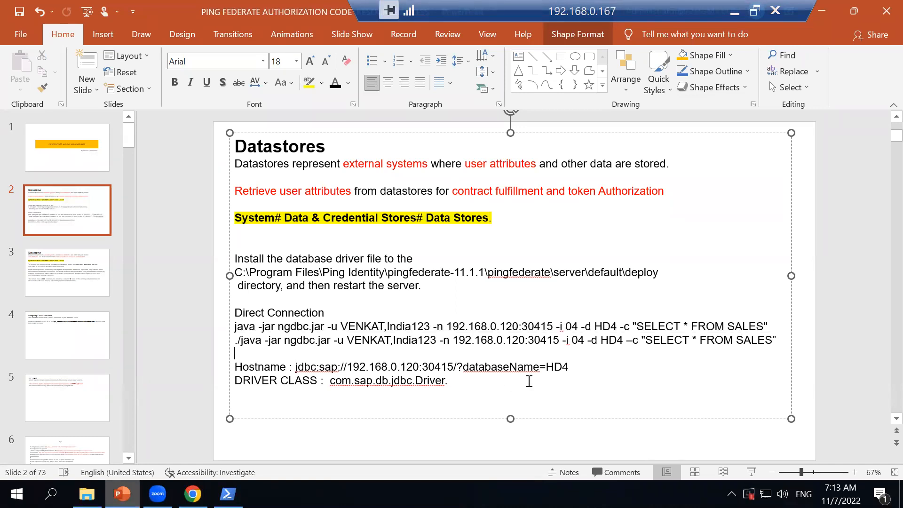
left_click_drag(571, 366, 296, 367)
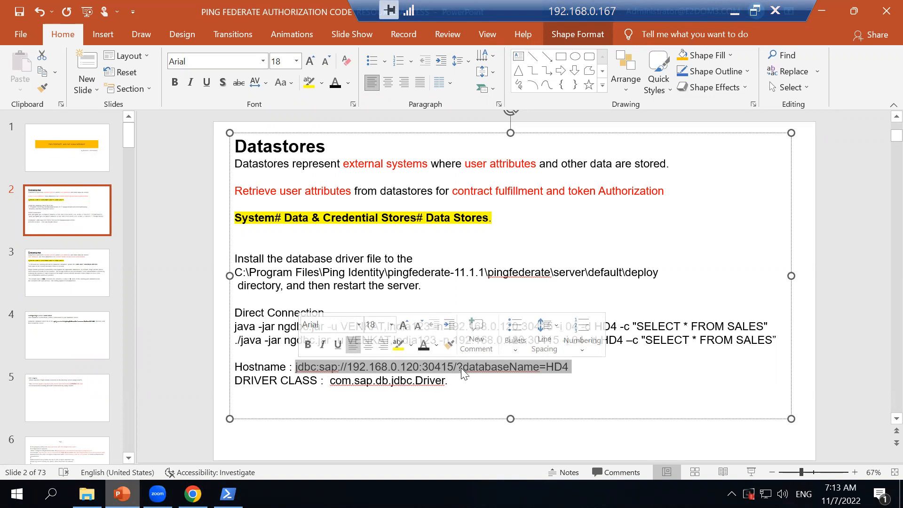
left_click(574, 372)
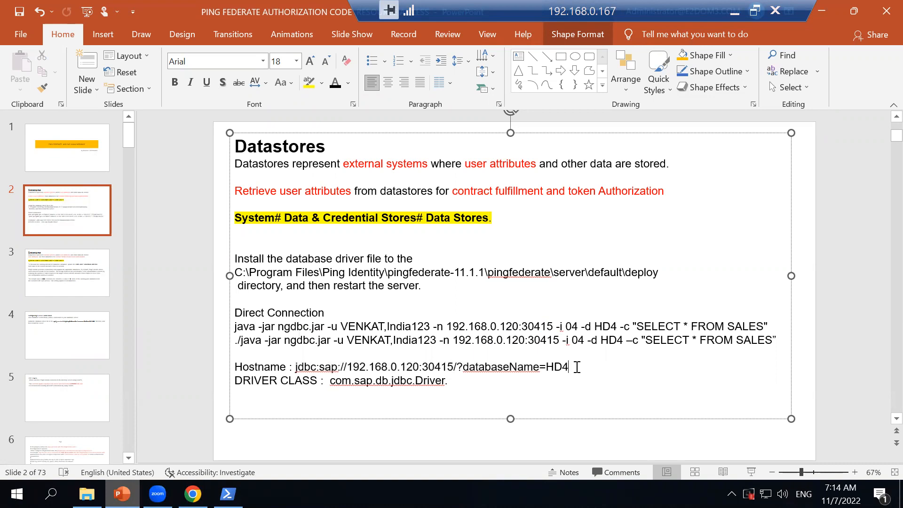
left_click_drag(577, 368, 301, 374)
key("ctrl+c")
Switch to PingFederate in Chrome and add the copied jdbc:sap://192.168.0.120:30415/?databaseName=HD4 as the data store's JDBC URL.
key("alt+Tab")
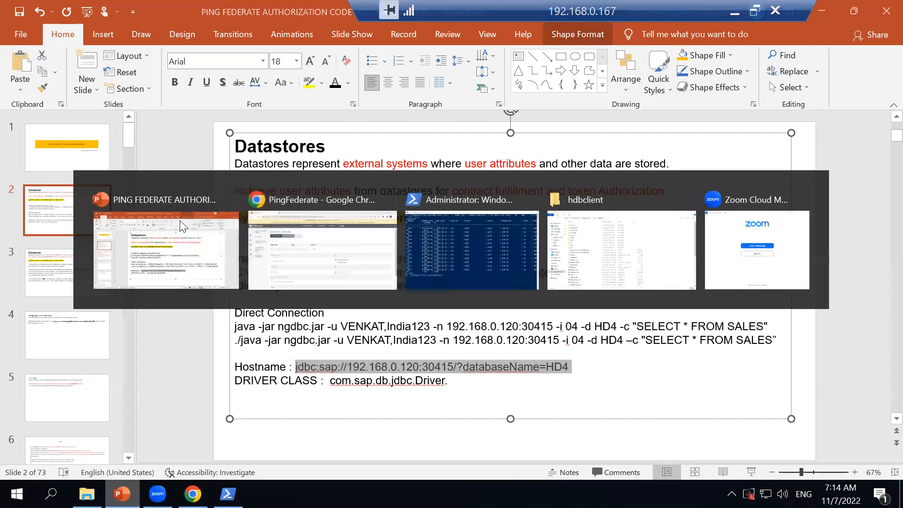
left_click(173, 229)
key("ctrl+v")
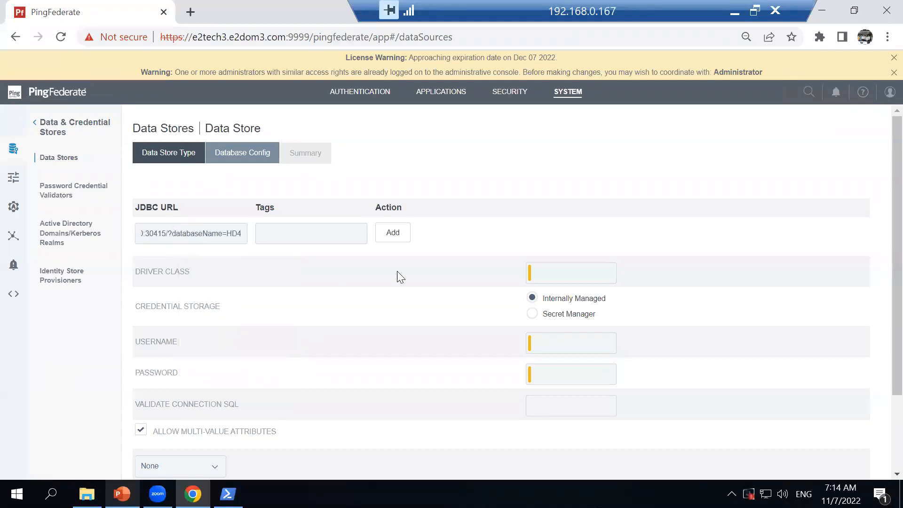
left_click(402, 233)
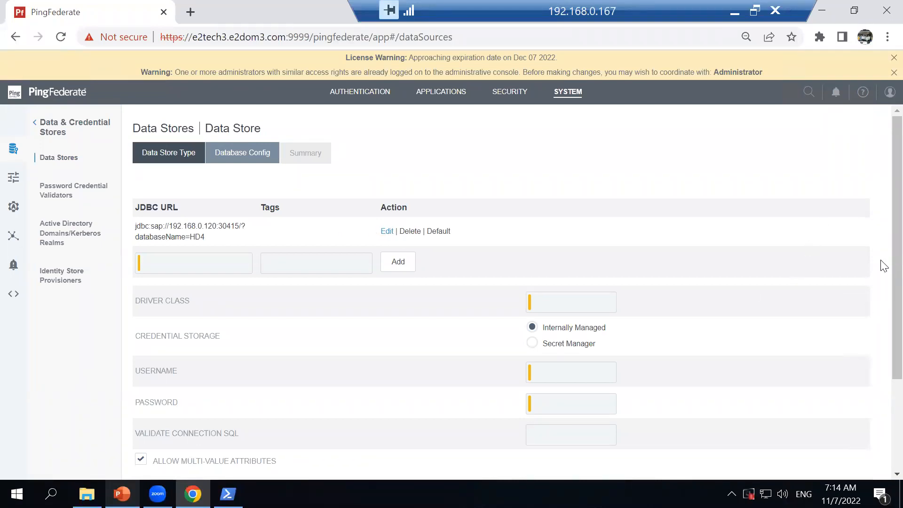
Set the data store's driver class to com.sap.db.jdbc.Driver.
scroll(882, 264, "down", 2)
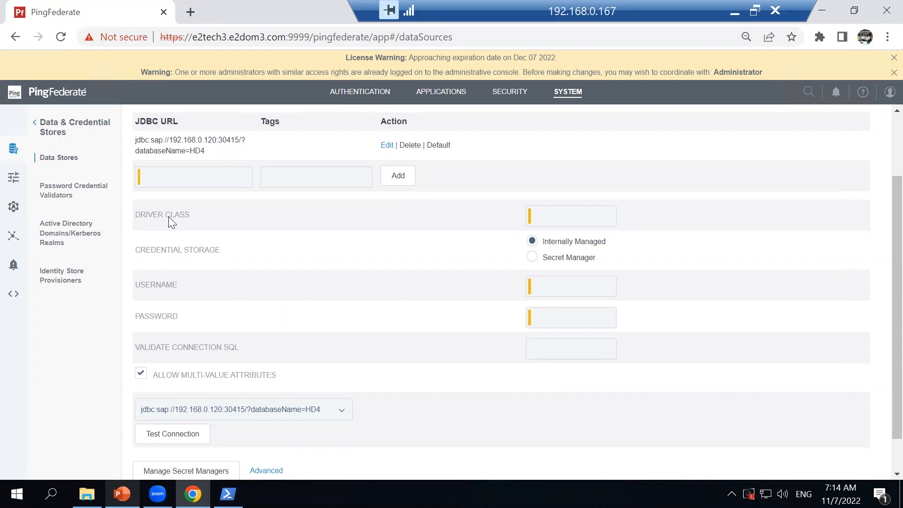
left_click(562, 218)
left_click(595, 249)
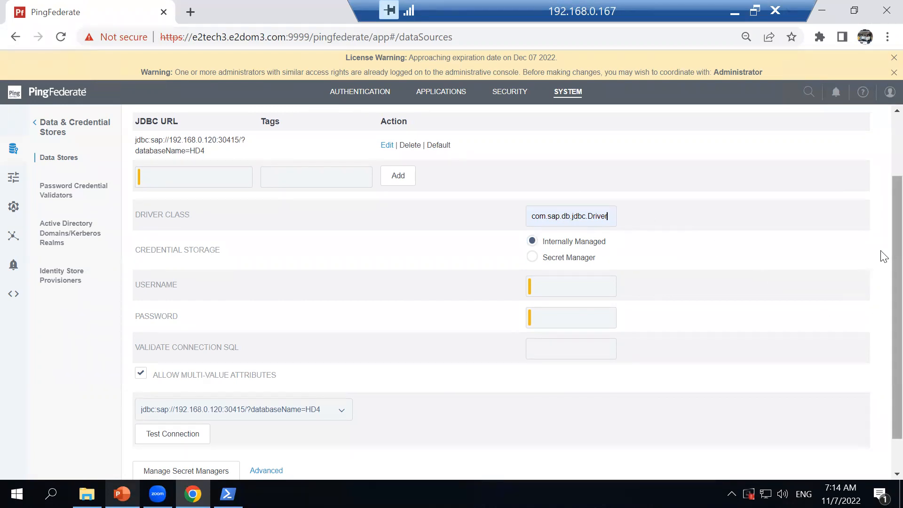
Enter the database username and password for the data store.
scroll(883, 250, "down", 1)
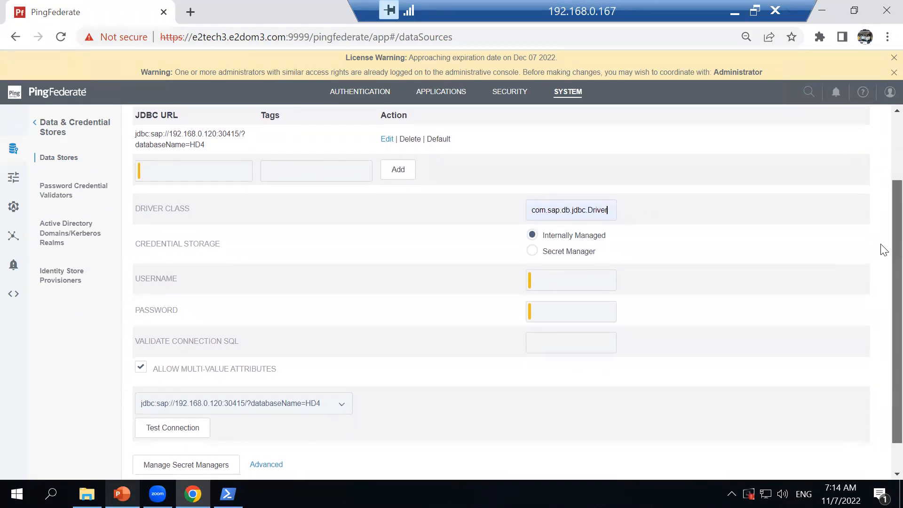
scroll(884, 249, "down", 2)
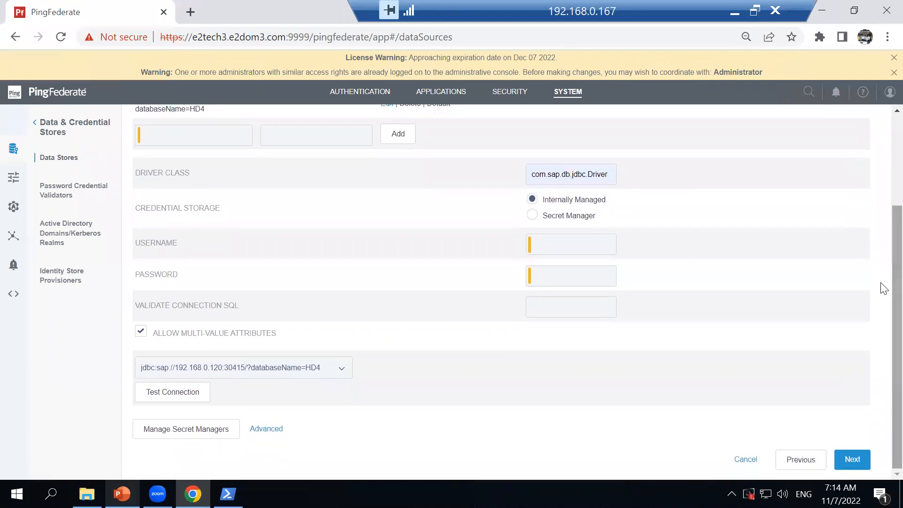
left_click(555, 244)
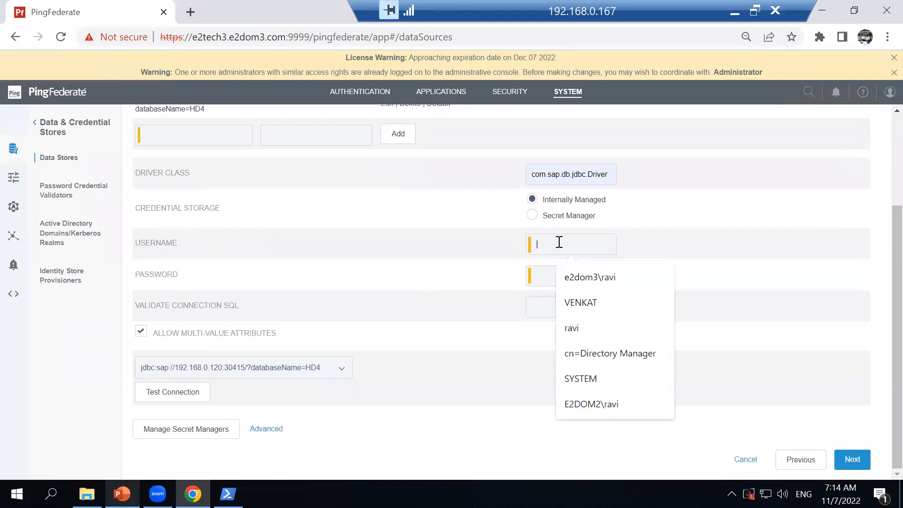
type("venkat")
key("Tab")
type("•••••")
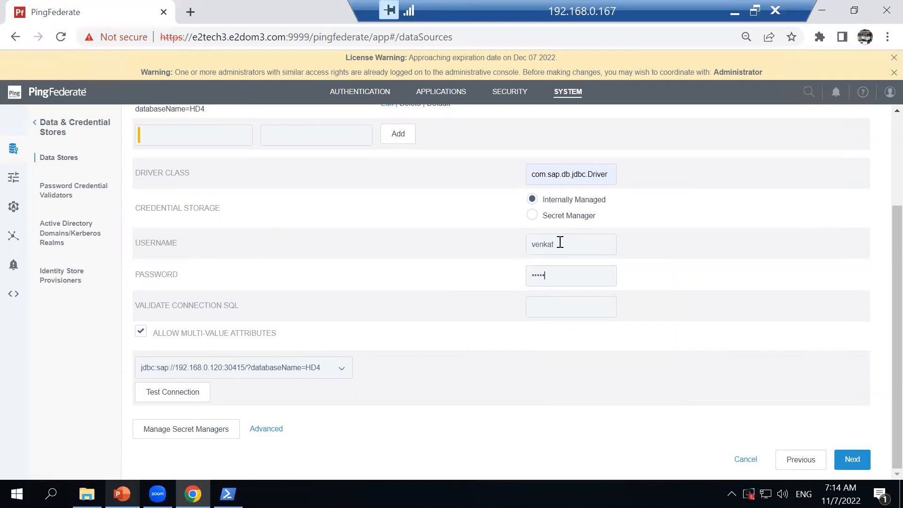
type("•••")
Set the connection validation SQL to SELECT * FROM SALES.
left_click(557, 307)
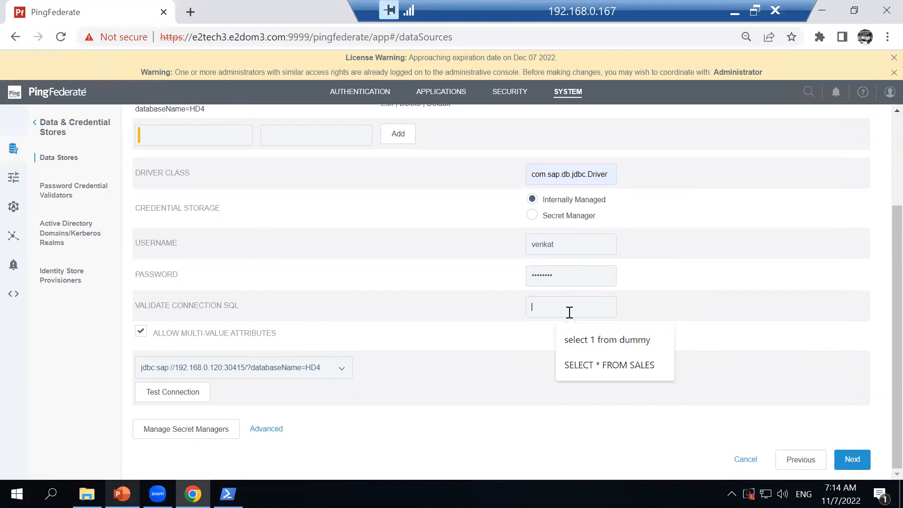
left_click(599, 365)
left_click_drag(624, 306, 650, 306)
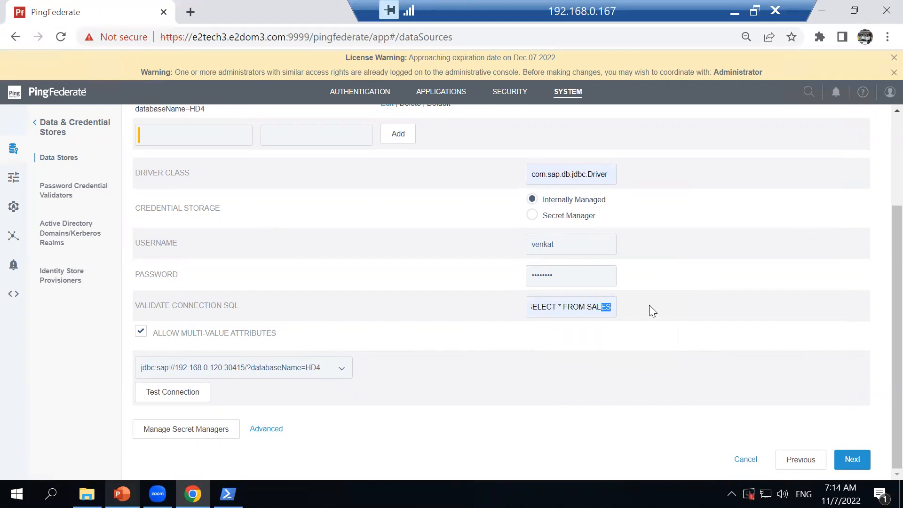
left_click(588, 308)
left_click(675, 339)
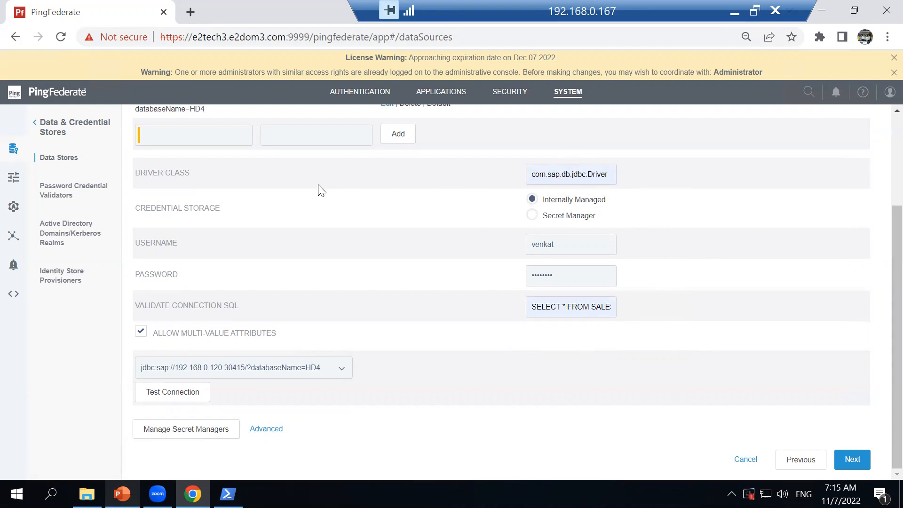
Switch to File Explorer and locate the ngdbc jar in C:\Program Files\Ping Identity\pingfederate-11.1.1\pingfederate\server\default\deploy.
left_click_drag(606, 175, 506, 167)
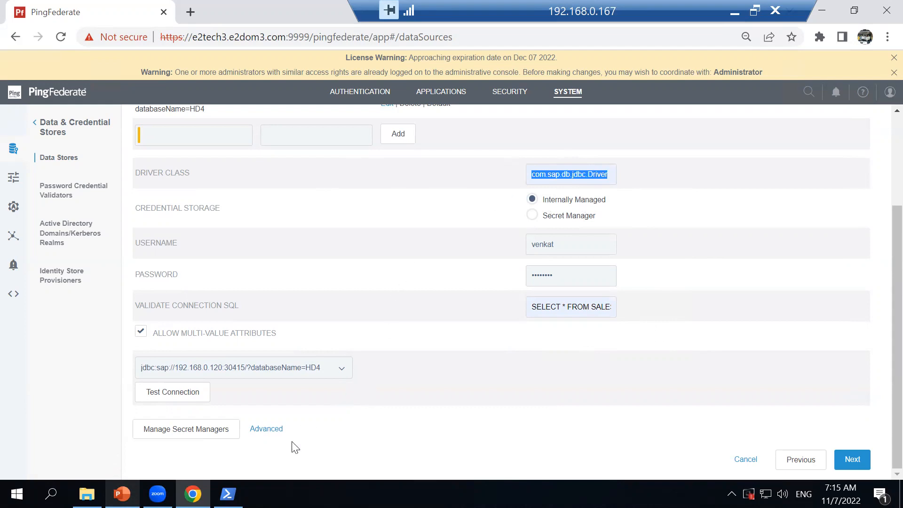
left_click(88, 494)
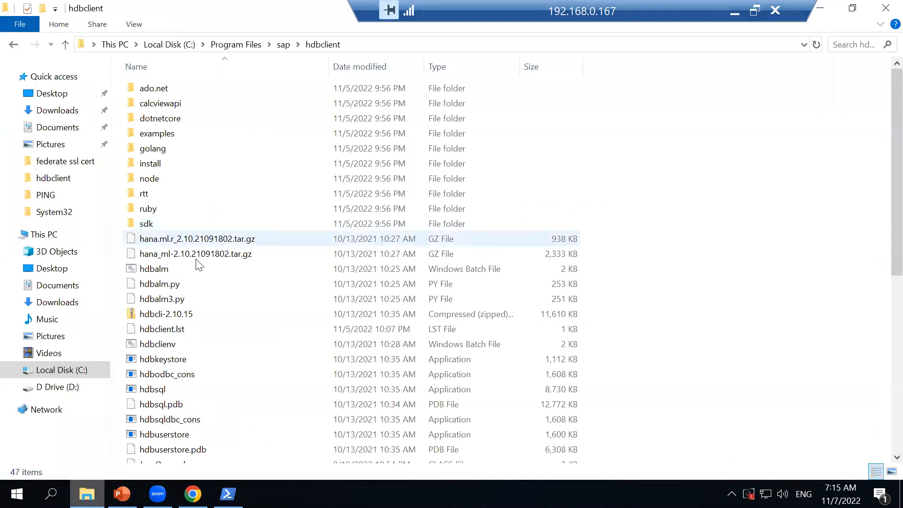
left_click(87, 370)
left_click(188, 195)
double_click(188, 195)
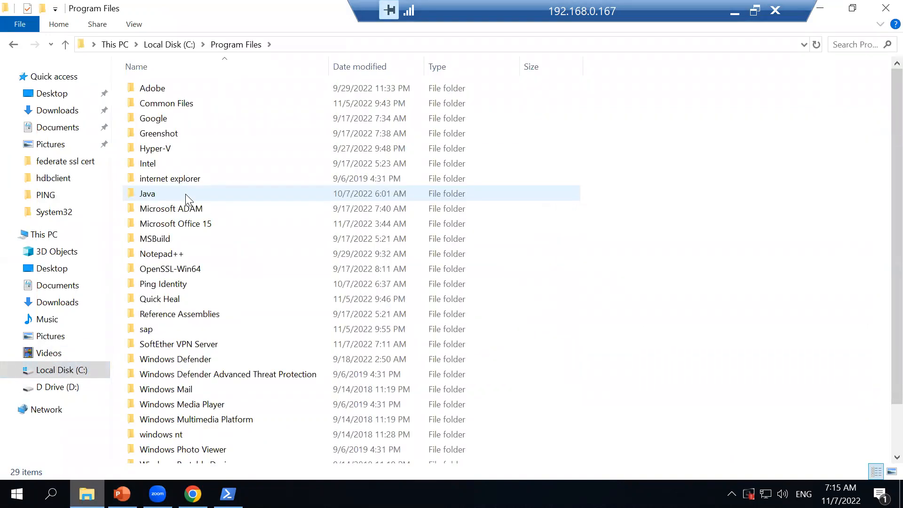
double_click(170, 284)
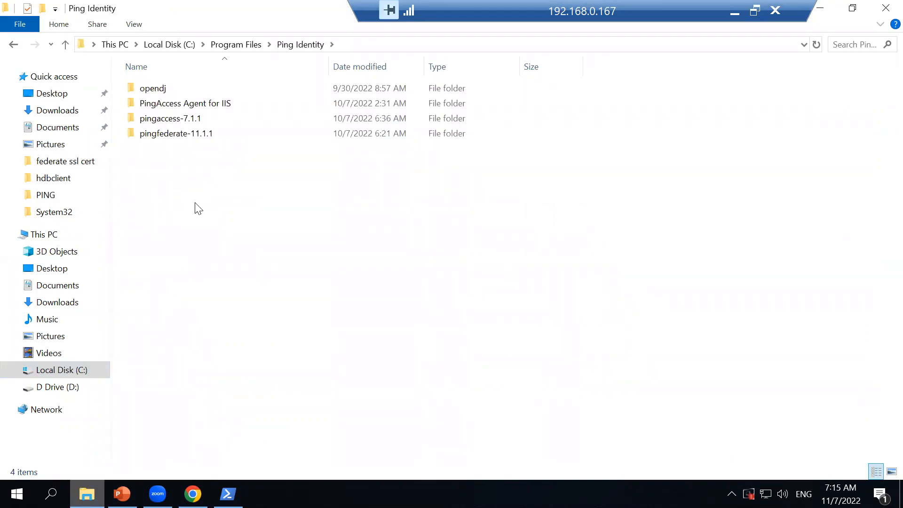
double_click(179, 135)
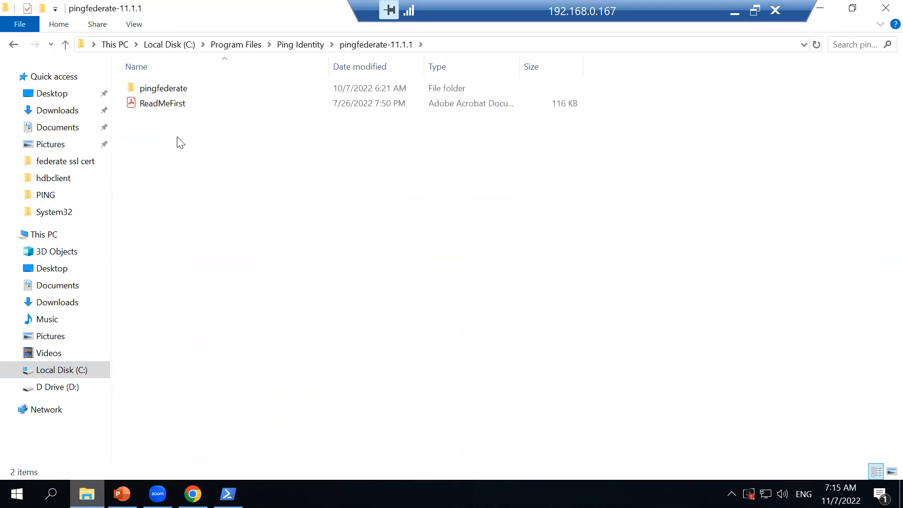
double_click(165, 91)
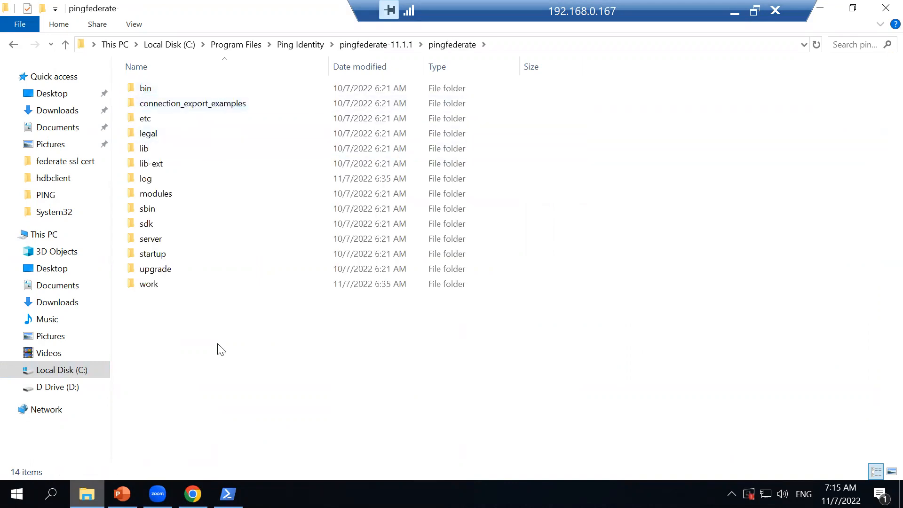
double_click(154, 240)
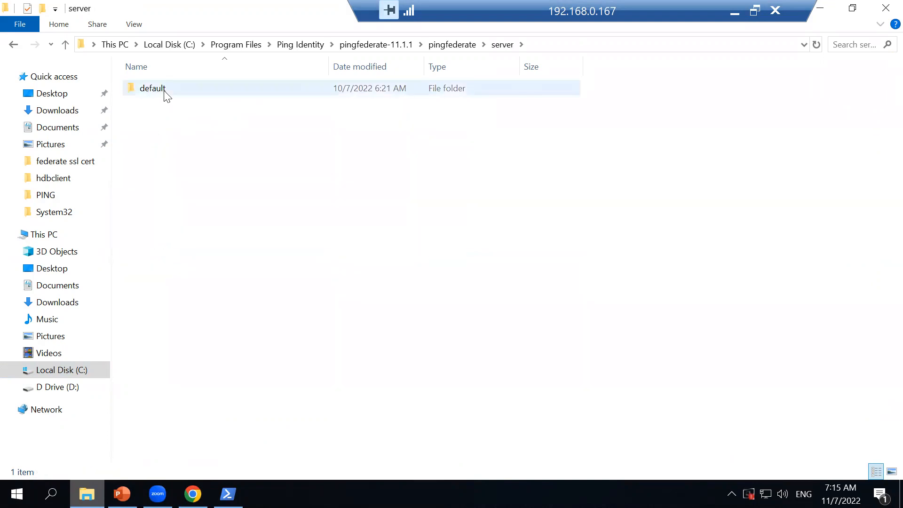
double_click(153, 89)
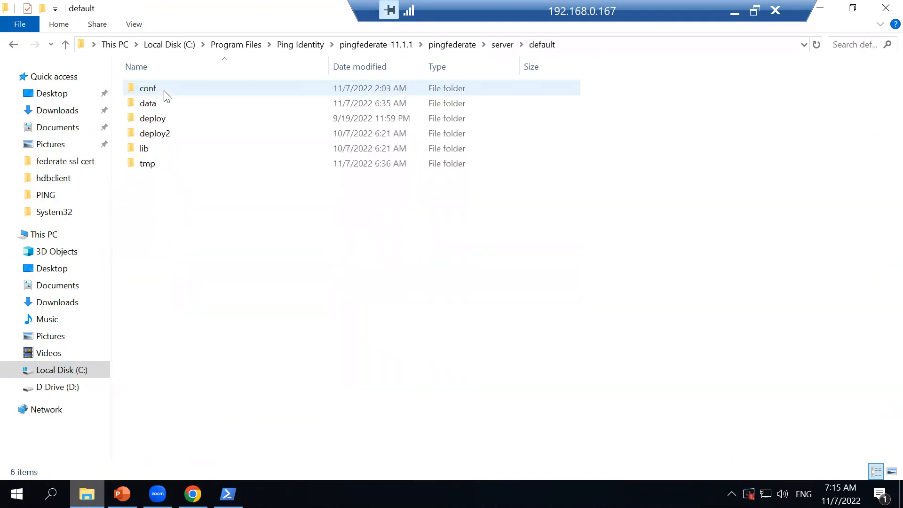
double_click(164, 117)
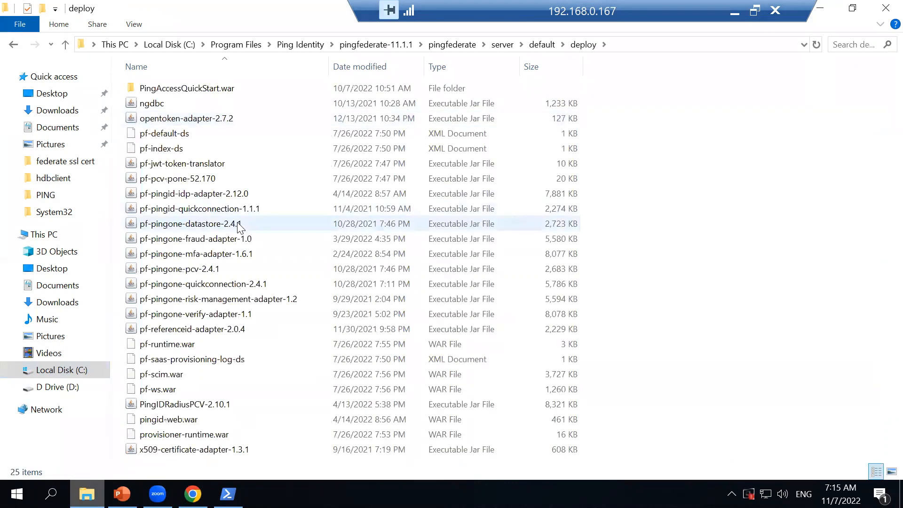
left_click(209, 299)
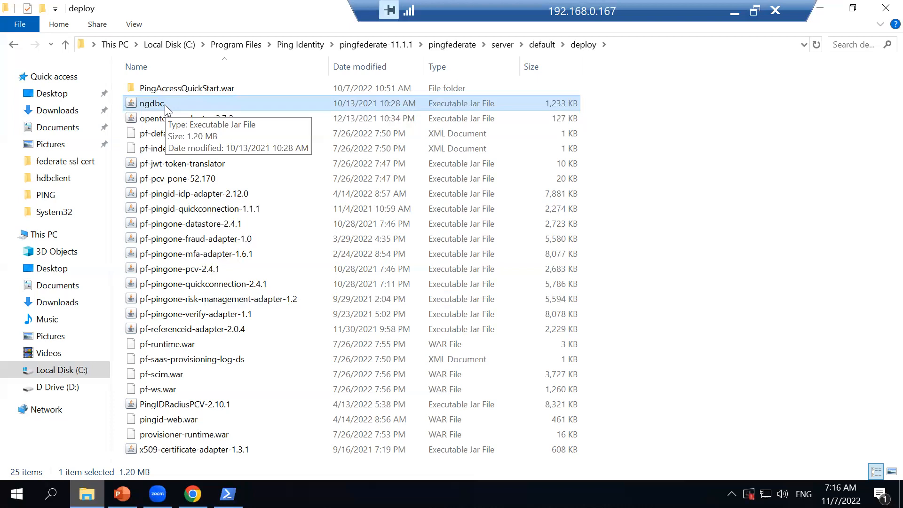
left_click(711, 205)
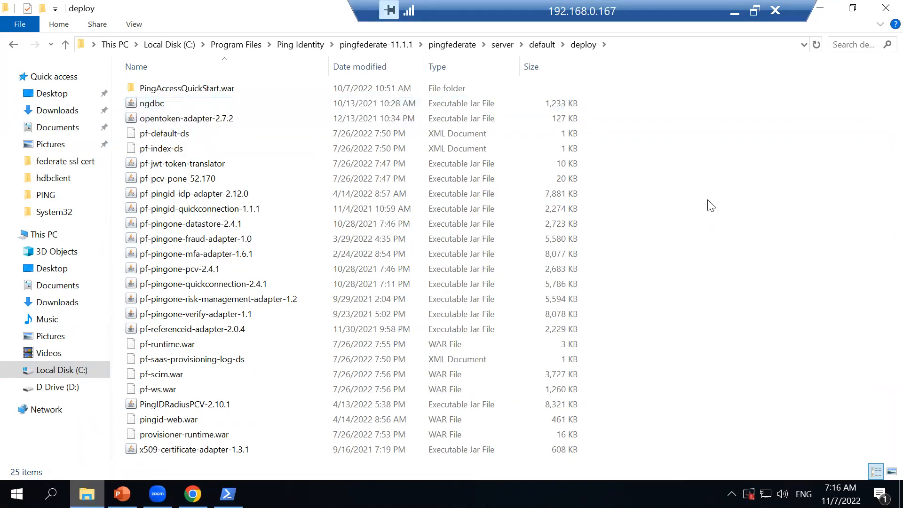
Open Windows Services and restart the PingFederate service.
left_click(56, 492)
type("ser")
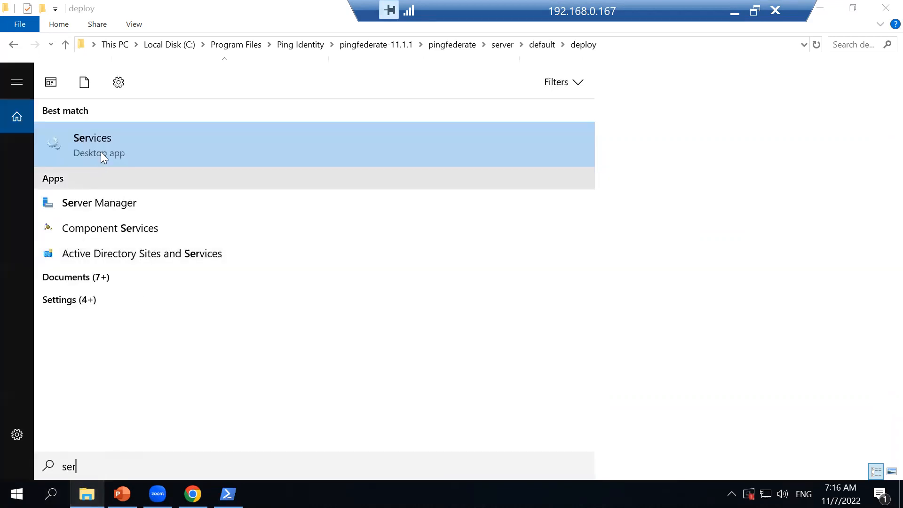
left_click(101, 151)
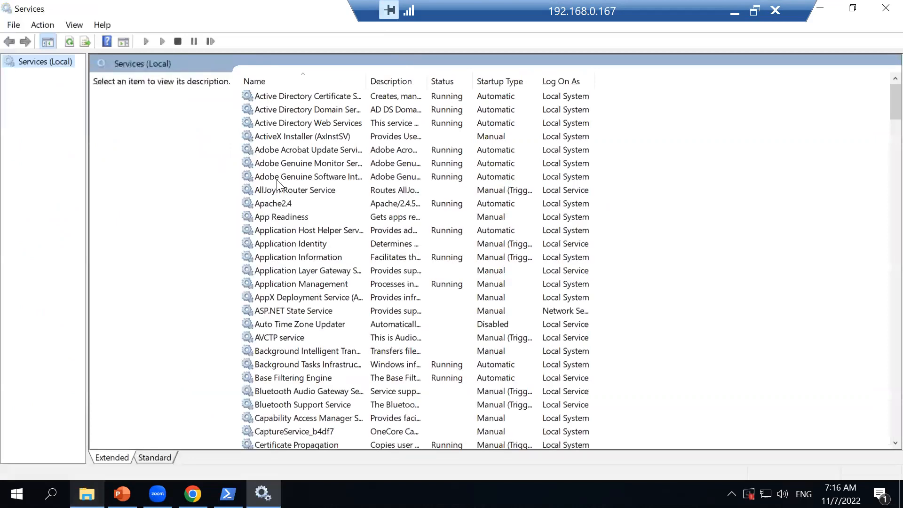
key("p")
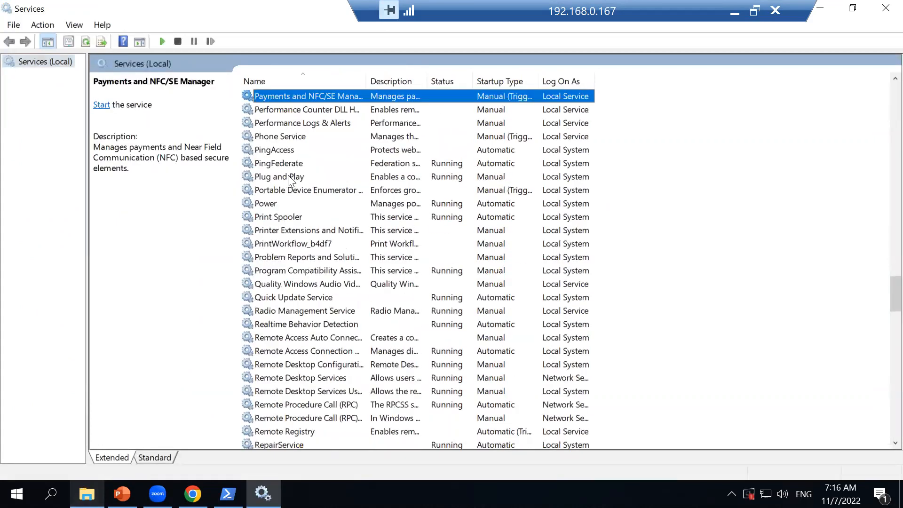
left_click(289, 178)
left_click(288, 163)
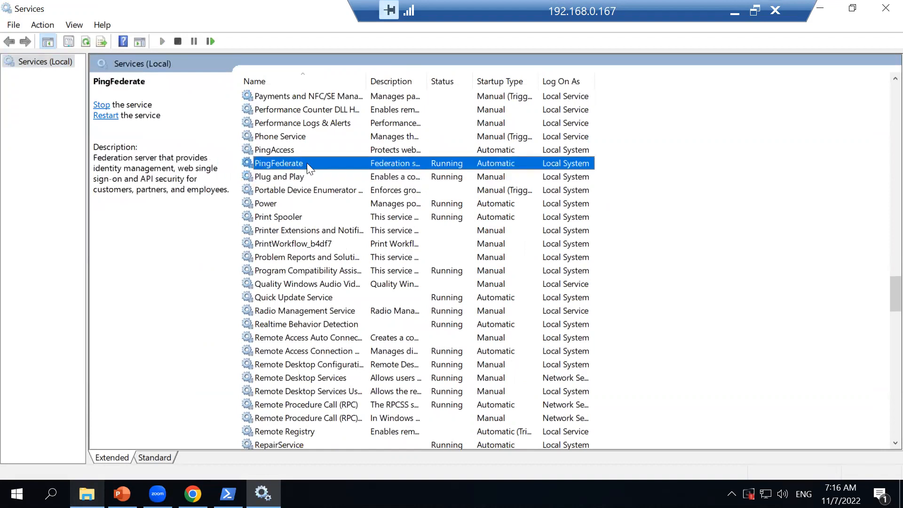
right_click(264, 165)
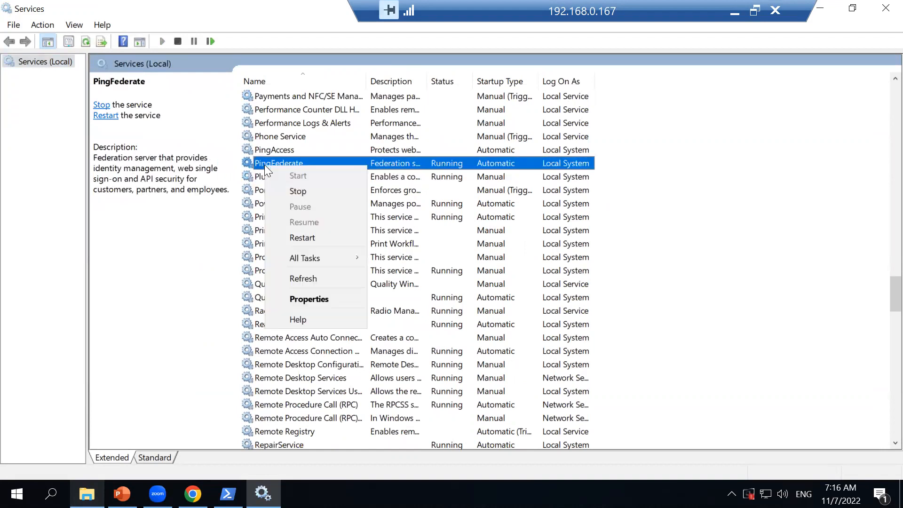
left_click(311, 237)
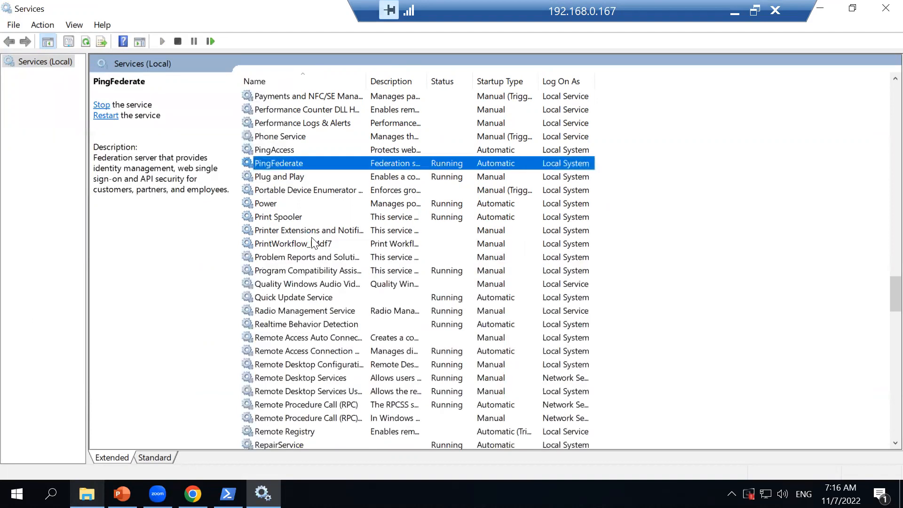
Switch to the PingFederate console in Chrome, reload it and sign on as administrator with the account password.
key("alt+Tab")
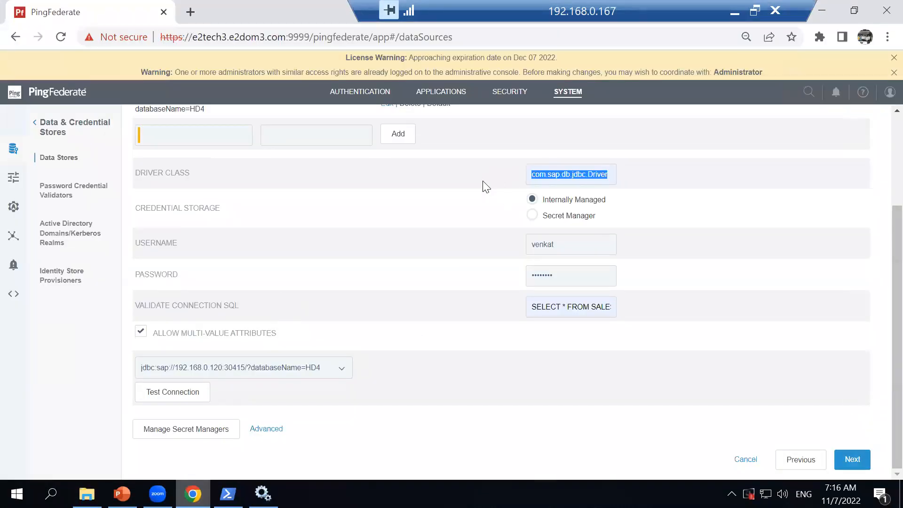
left_click(60, 37)
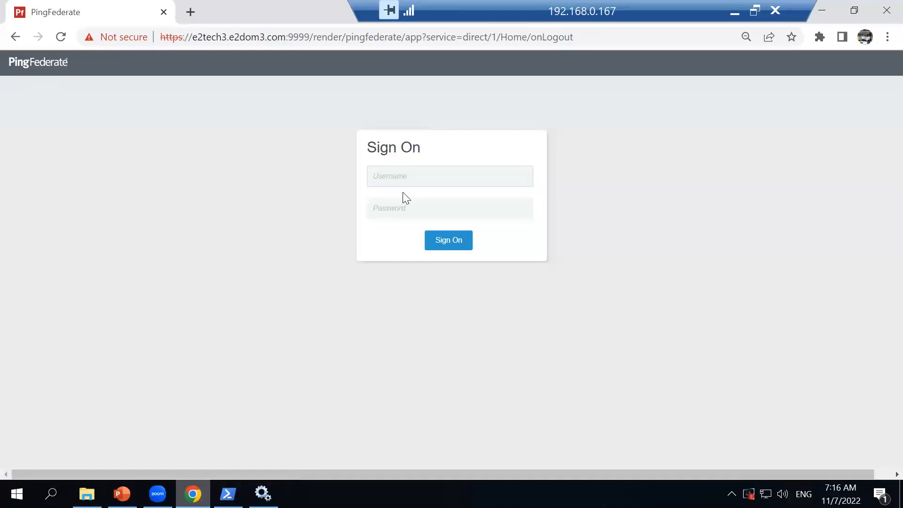
left_click(405, 182)
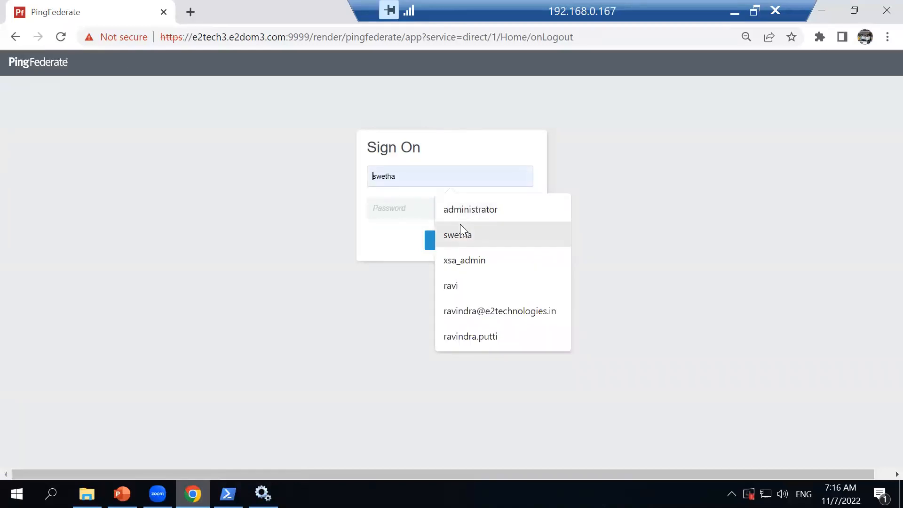
left_click(463, 208)
left_click(445, 218)
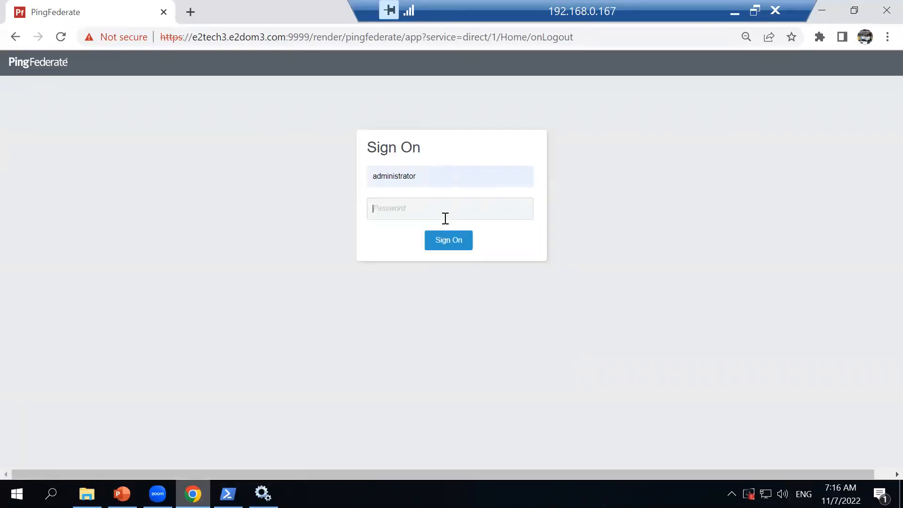
type("••••••••")
left_click(447, 238)
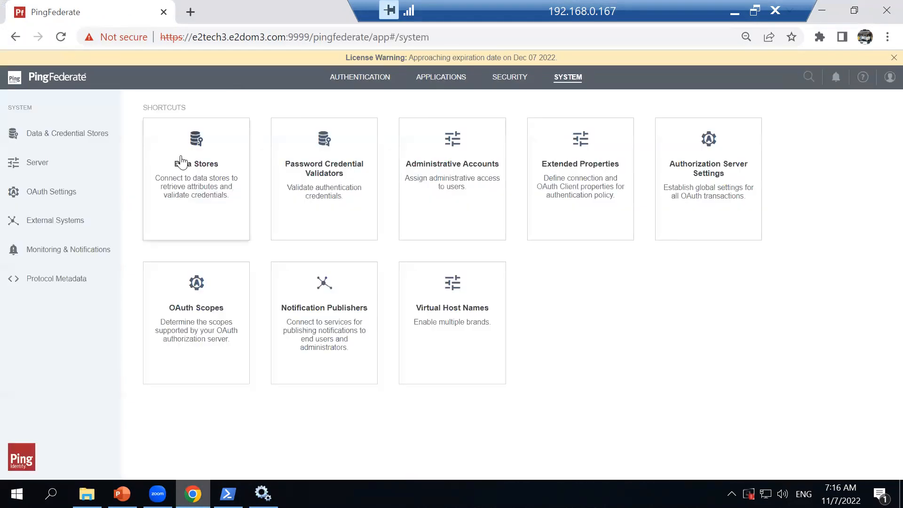
Add a new data store named hdbdatastore of type Database (JDBC) and continue to its database configuration.
left_click(194, 164)
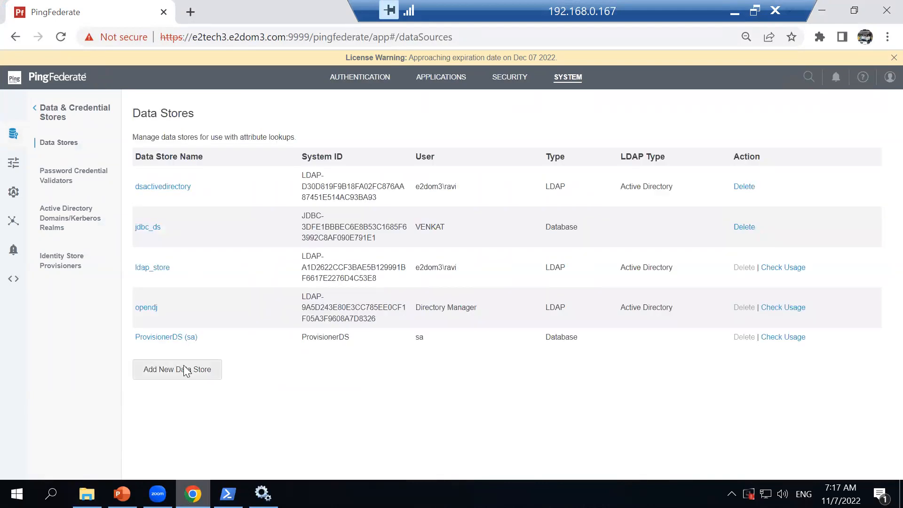
left_click(186, 372)
left_click(271, 189)
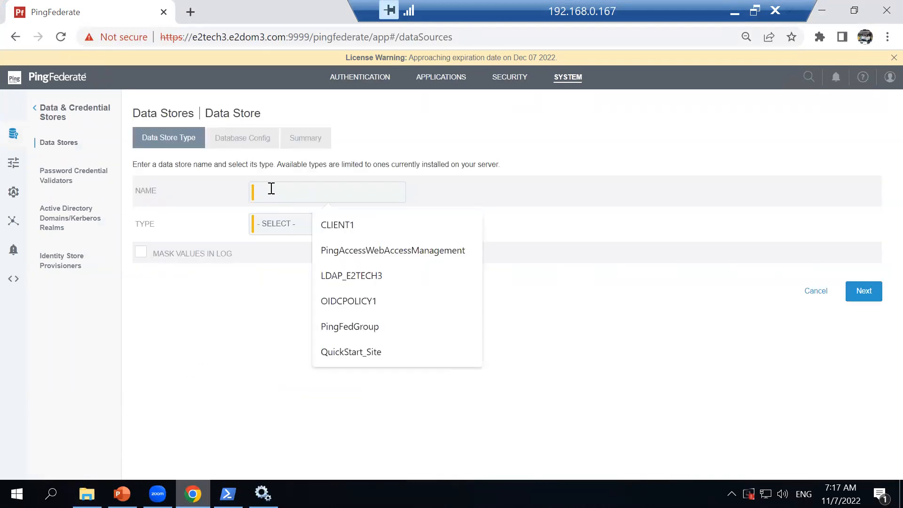
type("hdbdatastore")
left_click(356, 233)
left_click(280, 227)
left_click(285, 250)
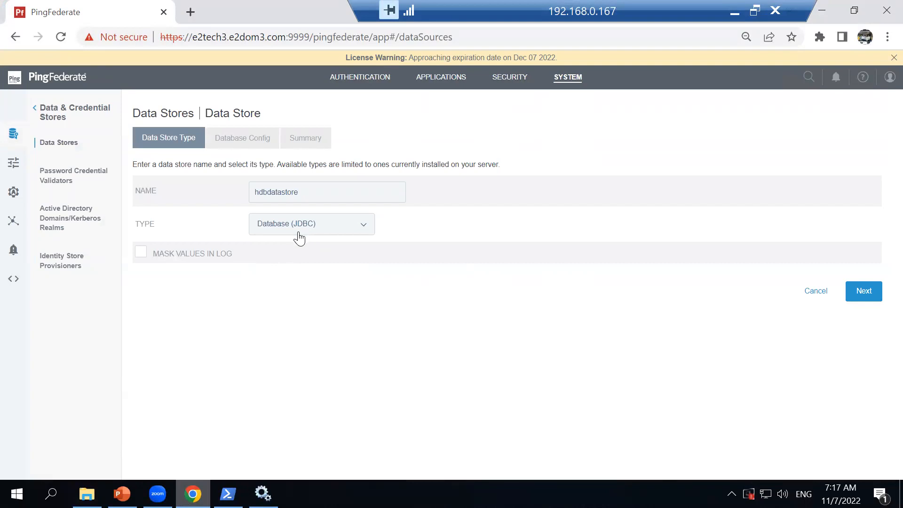
left_click(865, 291)
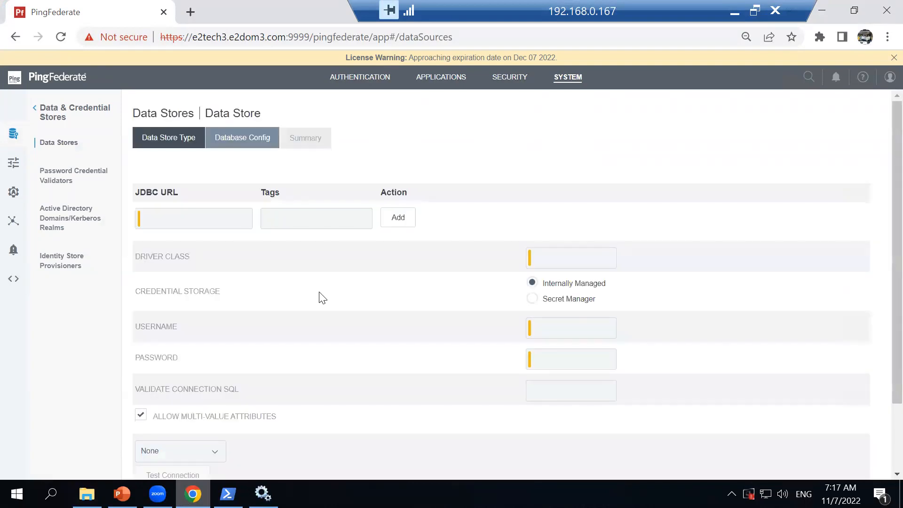
Add the JDBC URL jdbc:sap://192.168.0.120:30415/?databaseName=HD4 and set the driver class to com.sap.db.jdbc.Driver.
left_click(216, 211)
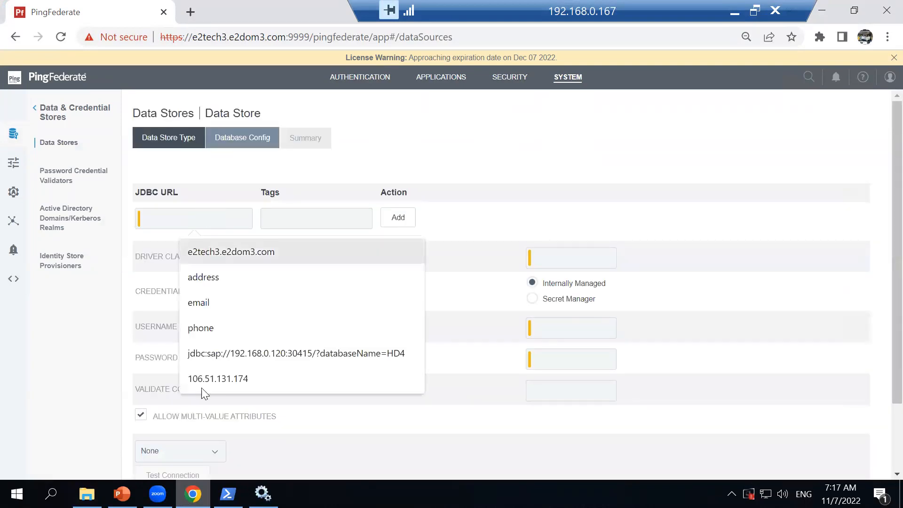
left_click(280, 354)
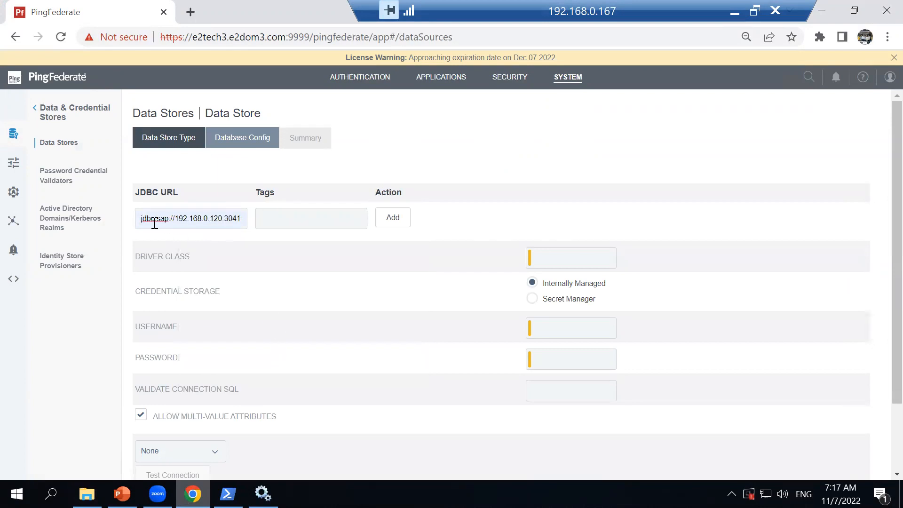
left_click(394, 221)
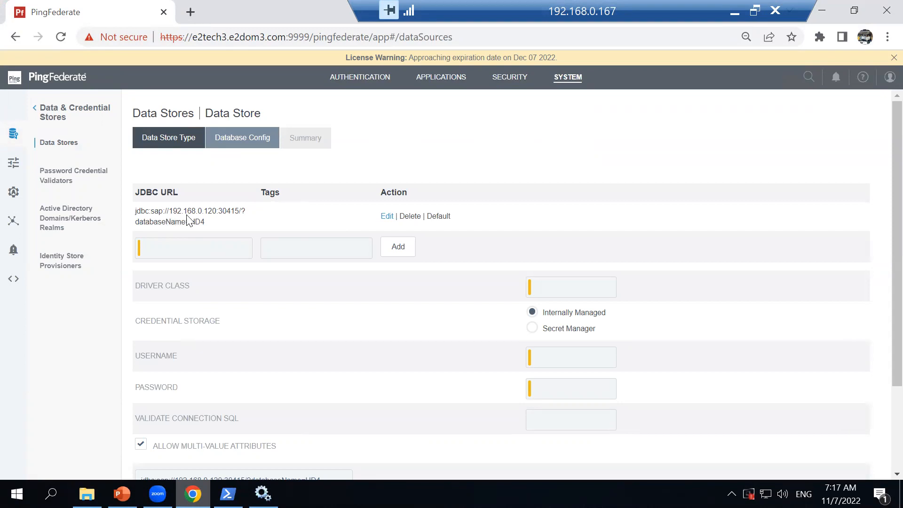
left_click(546, 285)
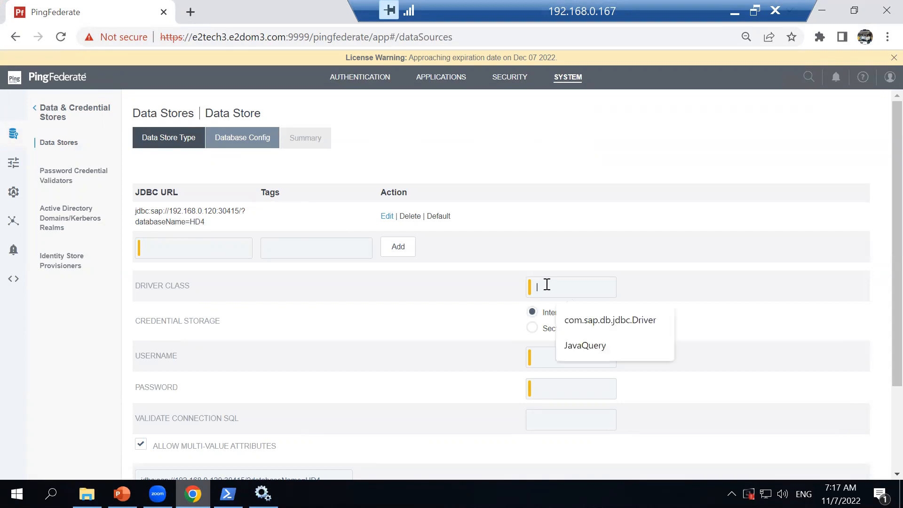
left_click(587, 318)
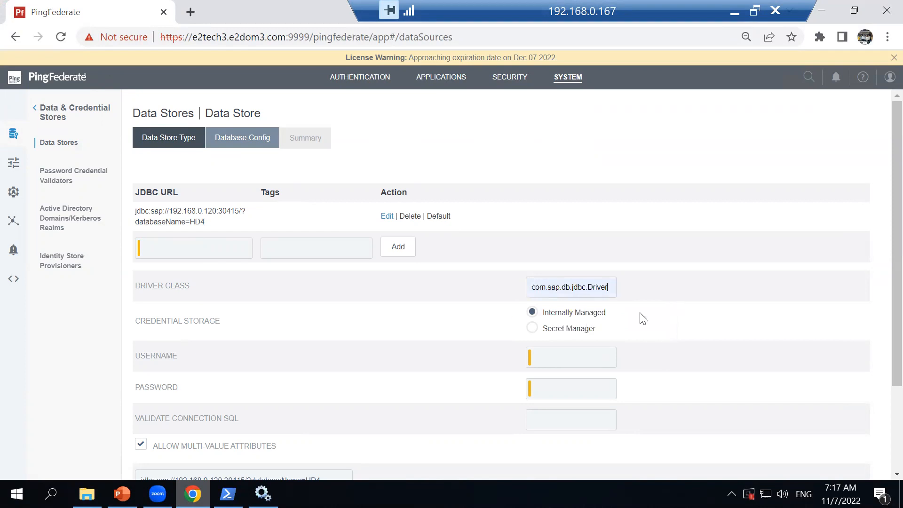
Enter the database username and password for the new data store.
left_click(559, 354)
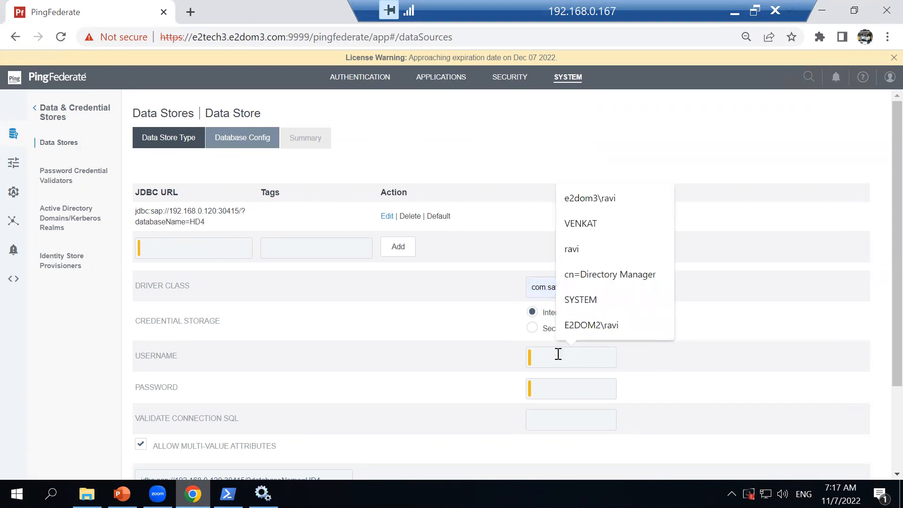
type("venkat")
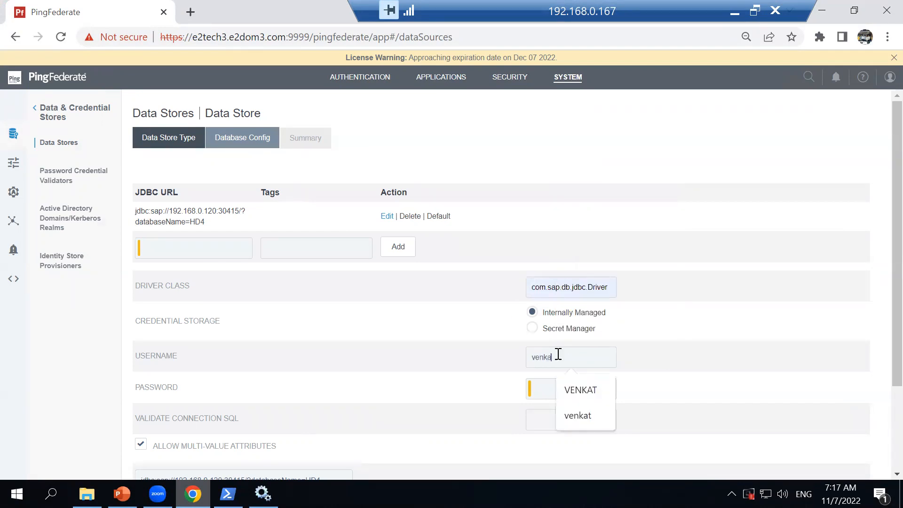
key("Tab")
type("•••••")
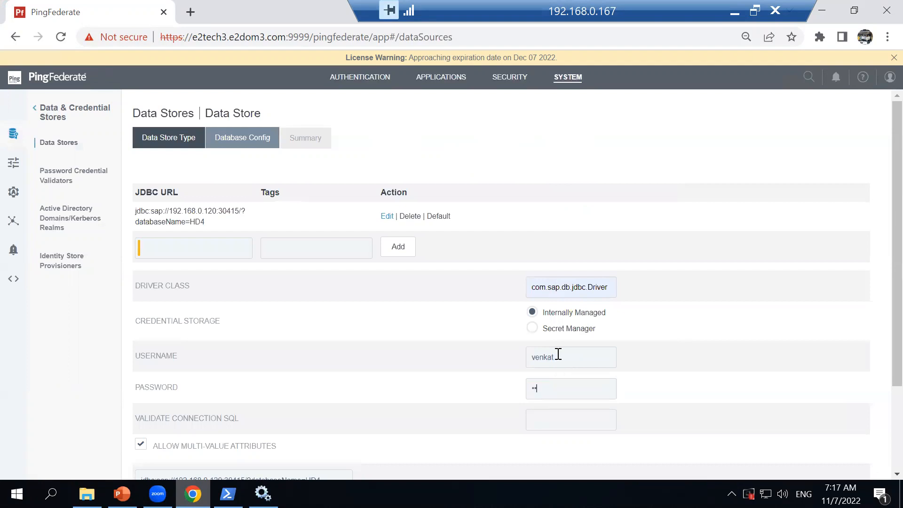
type("•")
Set the connection validation SQL to SELECT * FROM SALES and test the connection to the HD4 database.
left_click(588, 423)
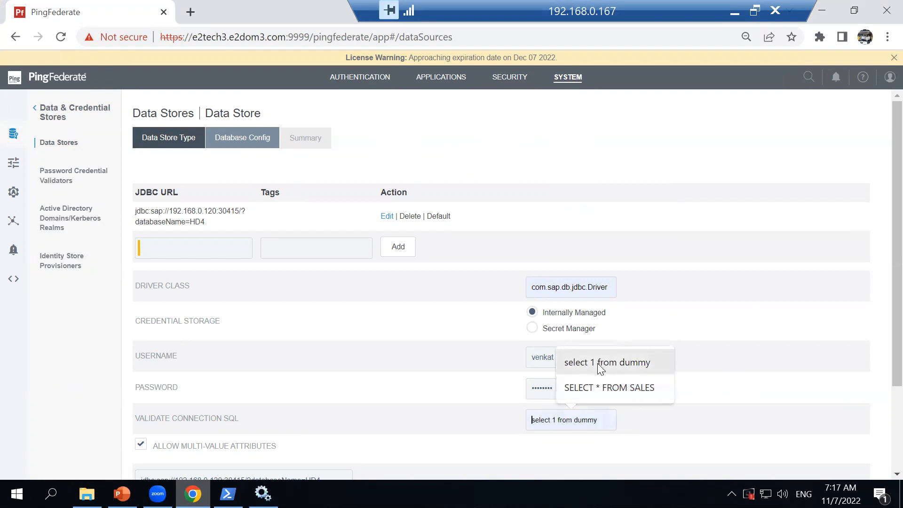
left_click(617, 389)
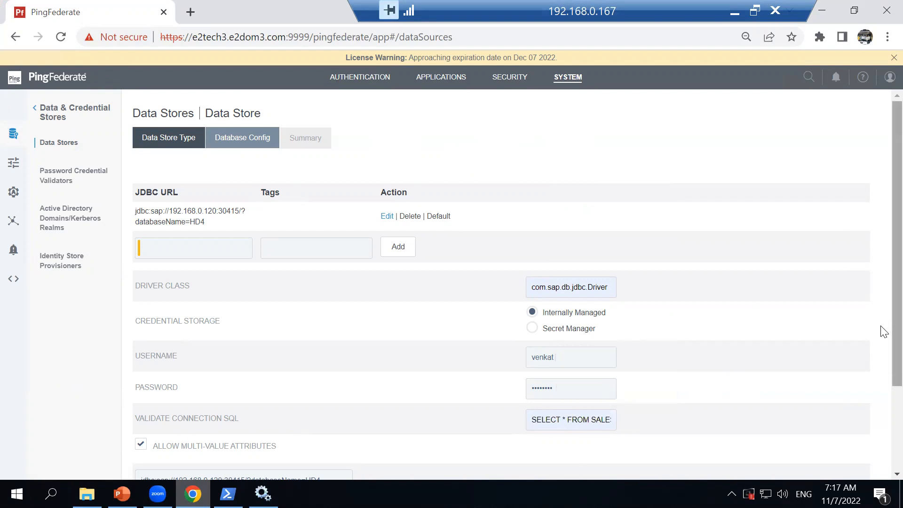
scroll(884, 343, "down", 2)
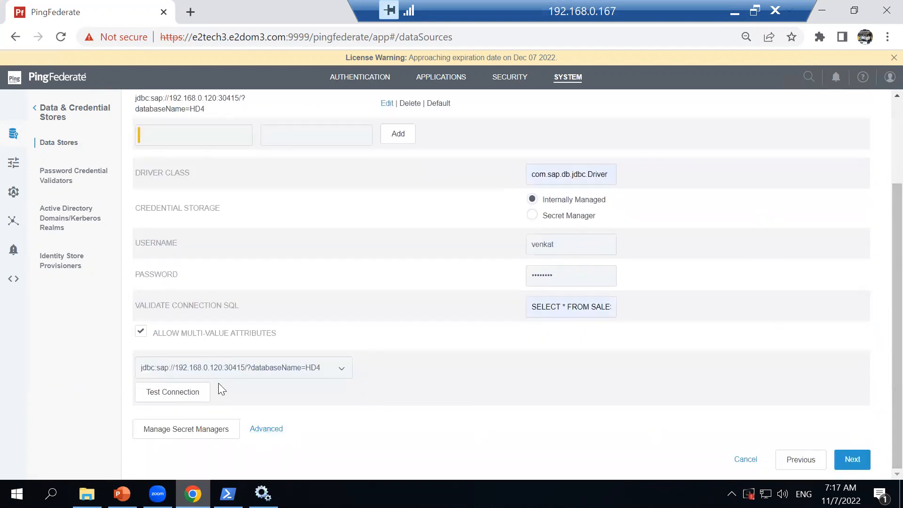
left_click(192, 393)
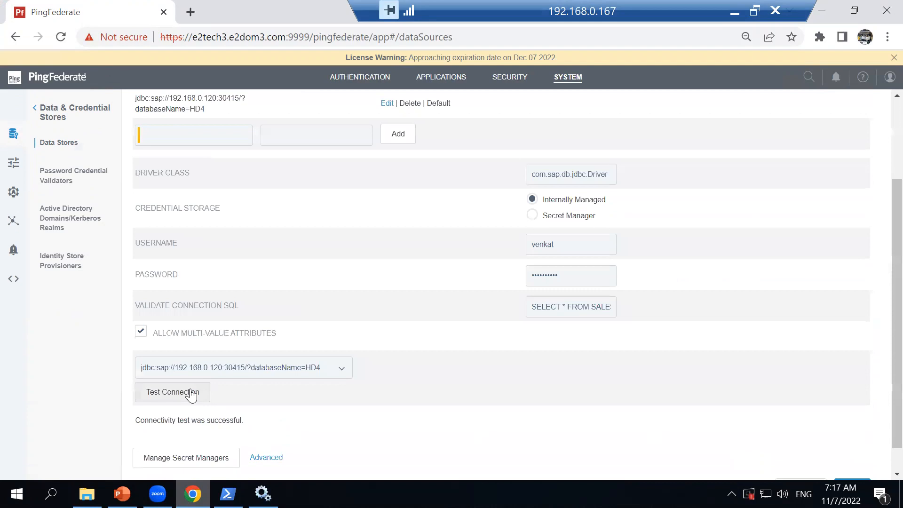
left_click_drag(249, 426, 135, 418)
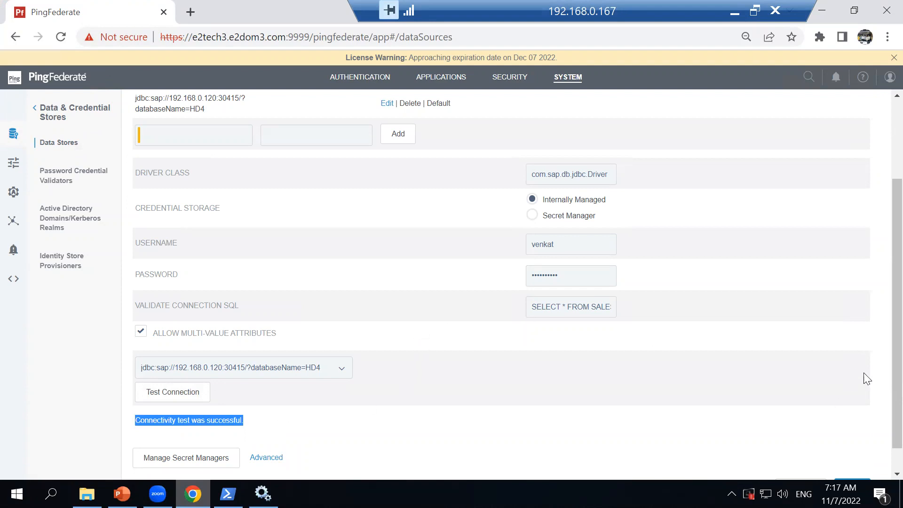
Continue to the configuration summary and save the hdbdatastore data store.
scroll(885, 417, "down", 1)
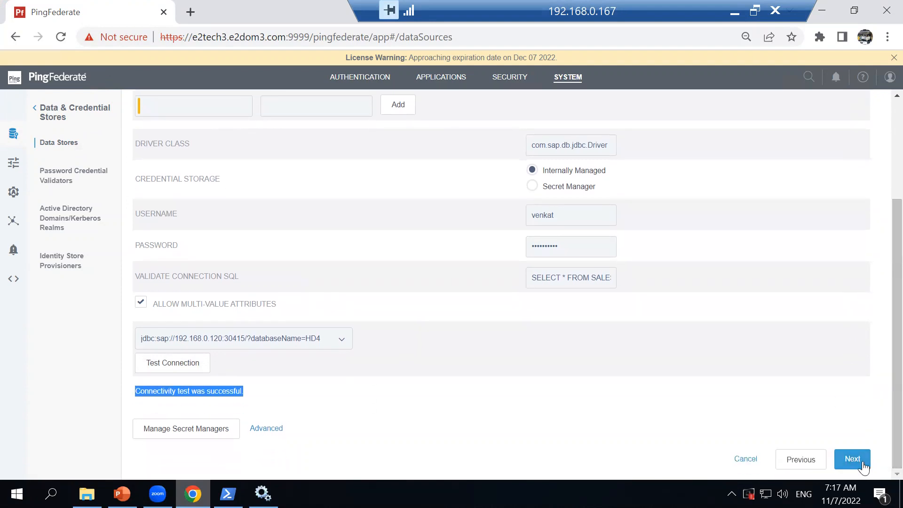
left_click(842, 469)
scroll(454, 308, "down", 1)
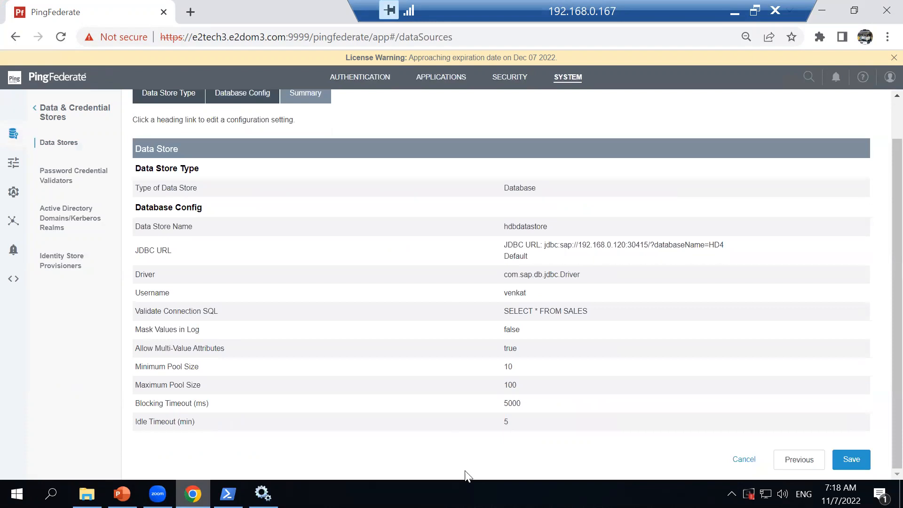
left_click(853, 463)
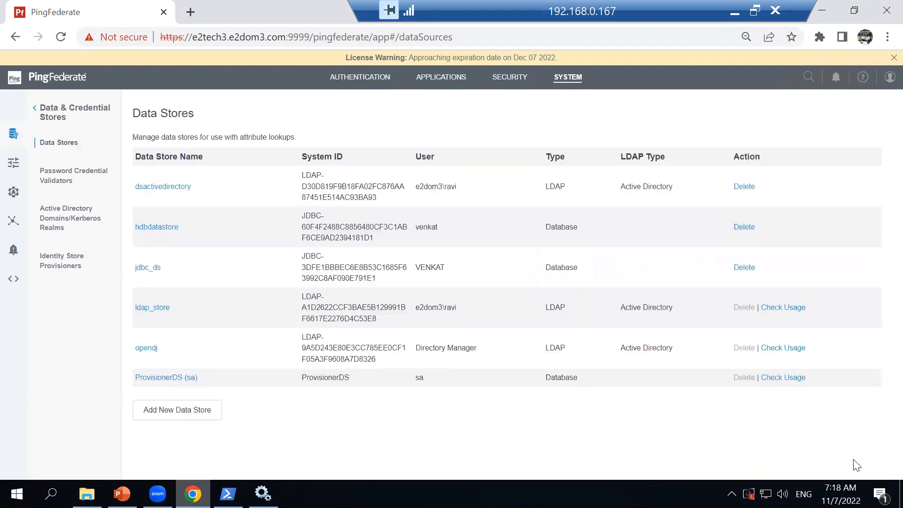
Reopen hdbdatastore's database configuration, test its connection again and save the data store.
left_click(159, 230)
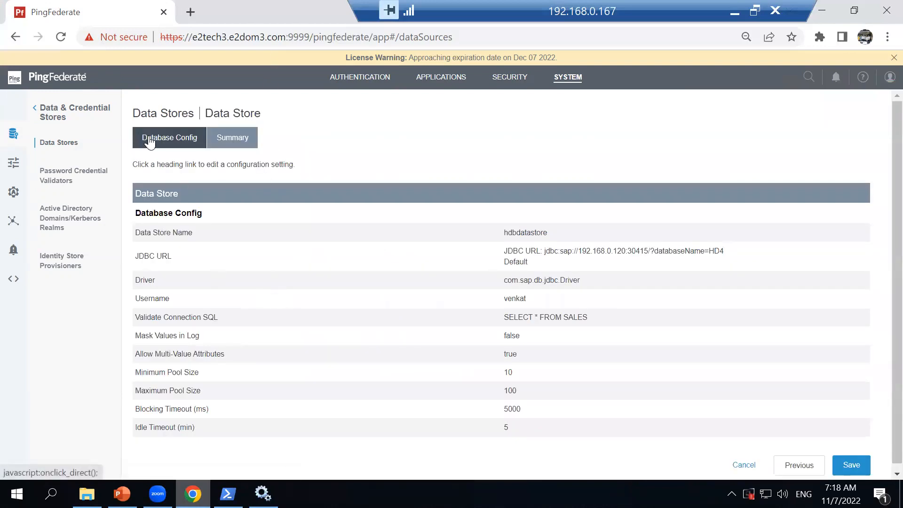
left_click(150, 141)
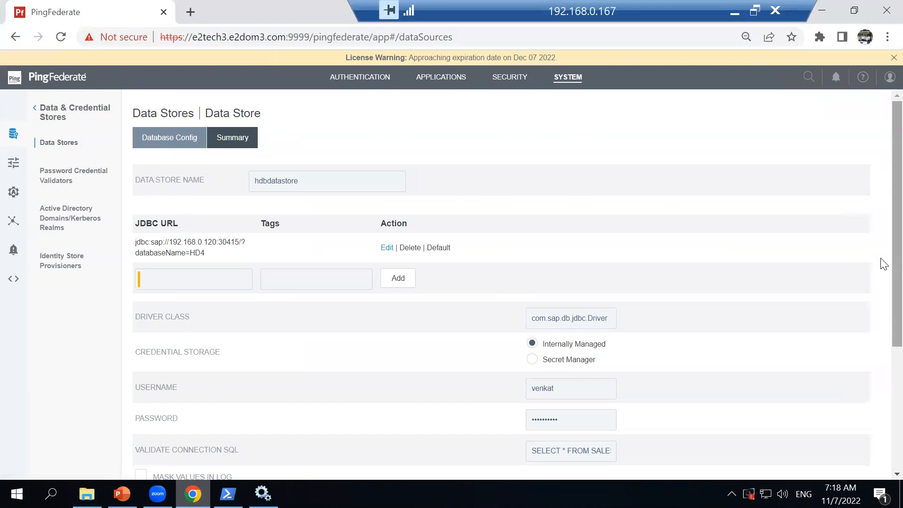
scroll(883, 273, "down", 3)
scroll(883, 399, "down", 1)
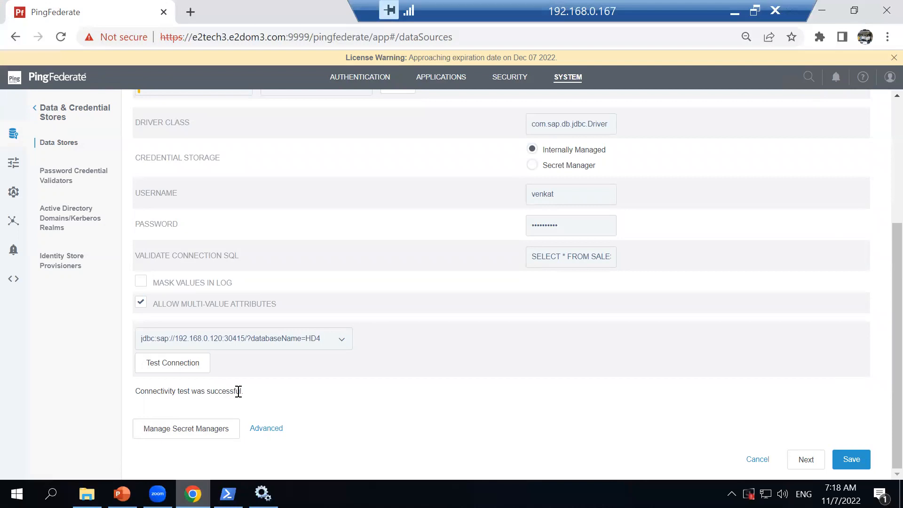
left_click(852, 460)
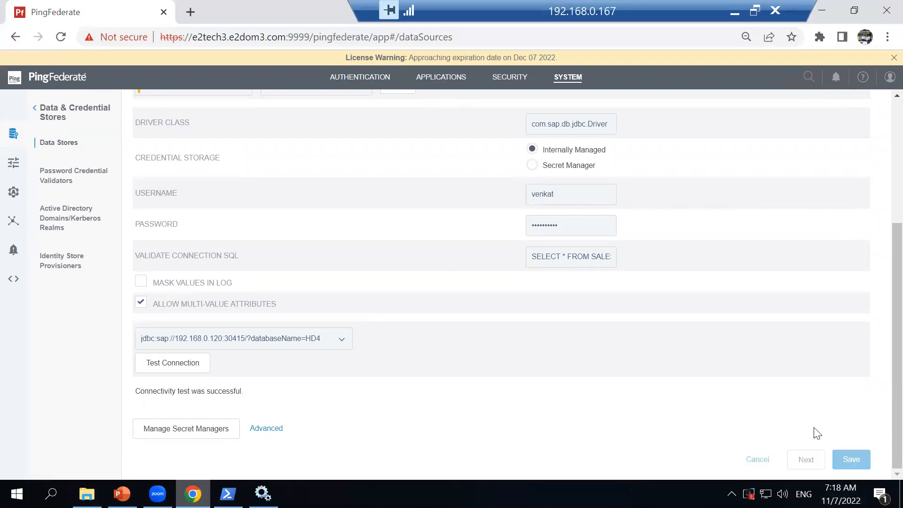